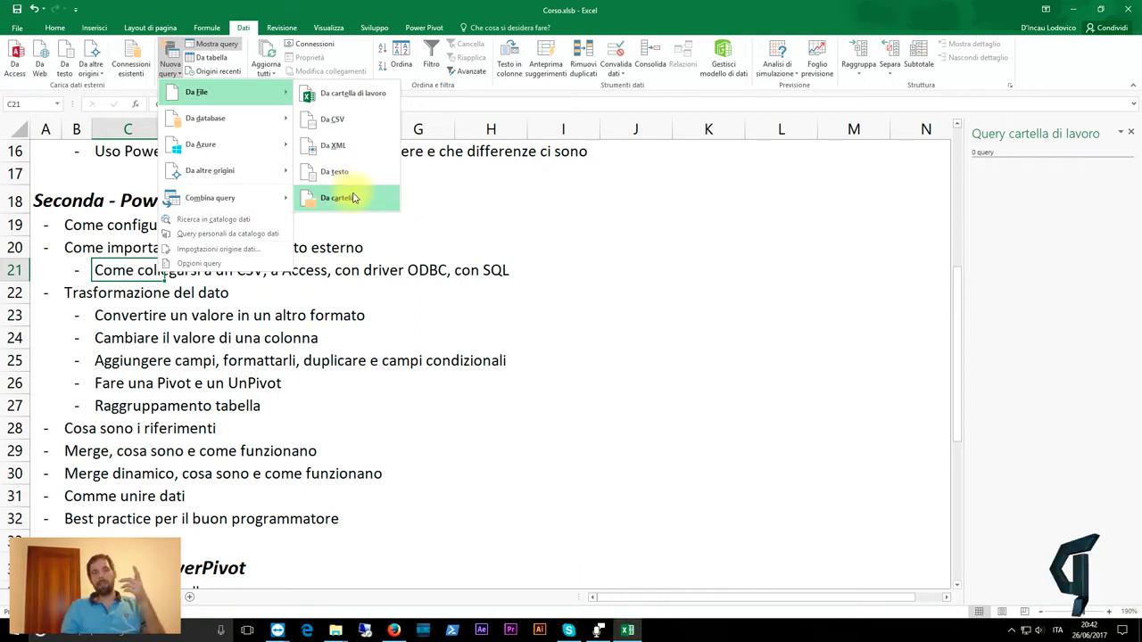
# - Start a new query from the CSV file TopWIP_TOTN.csv in the Importazione folder on the desktop
pyautogui.click(348, 124)
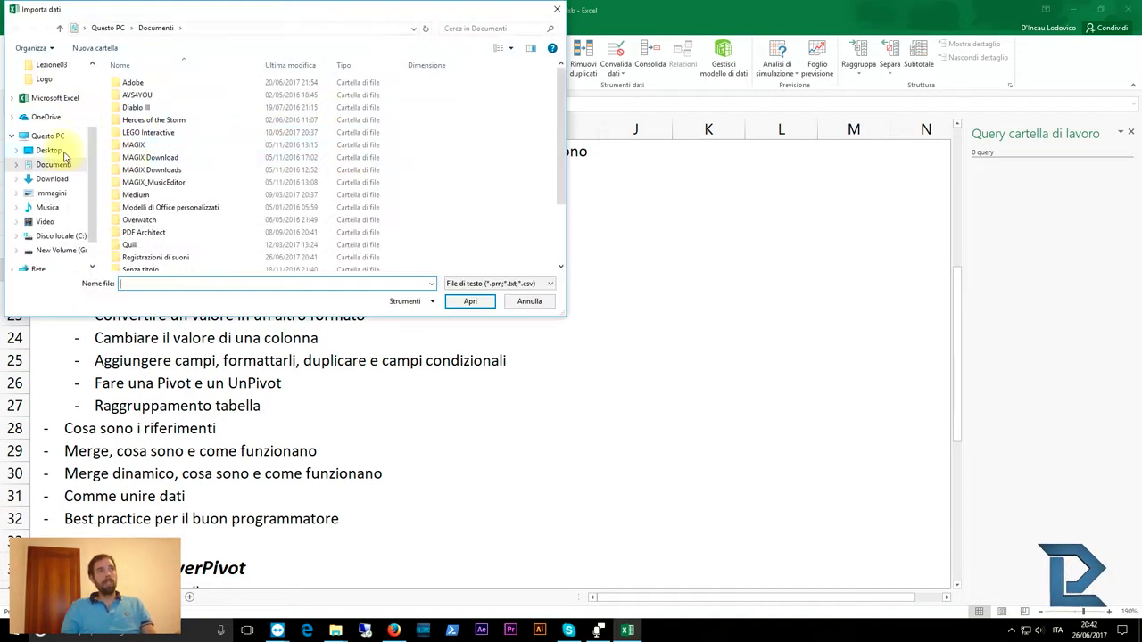
pyautogui.click(61, 151)
pyautogui.doubleClick(156, 141)
pyautogui.doubleClick(145, 83)
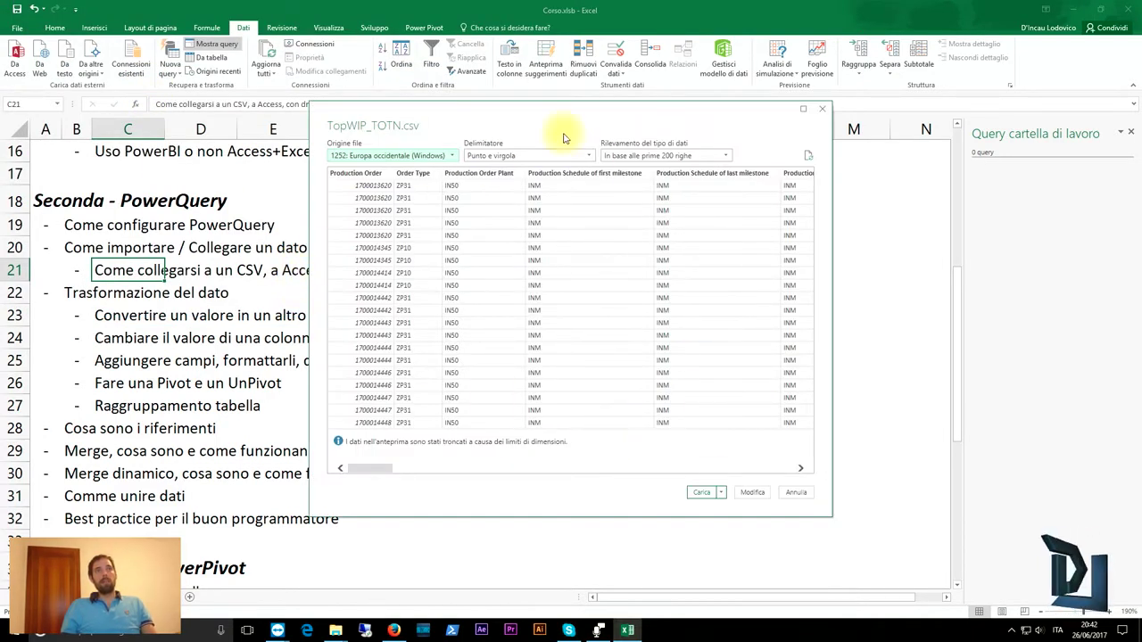
# - Review the file origin encodings available for the TopWIP_TOTN.csv preview without changing the selection
pyautogui.click(344, 159)
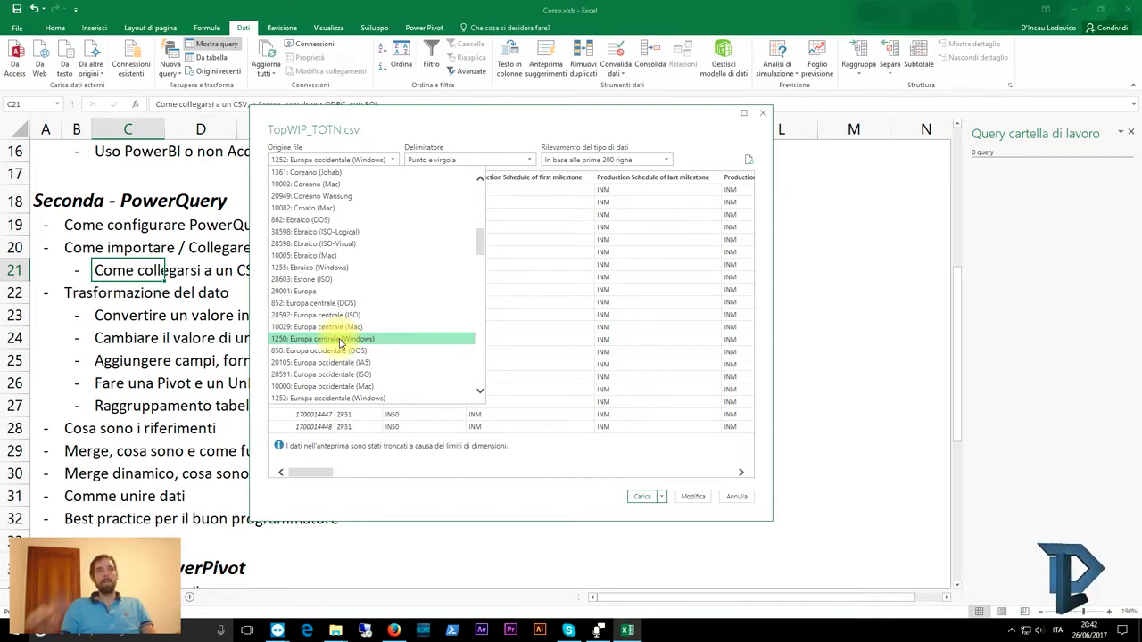
pyautogui.click(447, 119)
pyautogui.moveTo(467, 126); pyautogui.dragTo(472, 141)
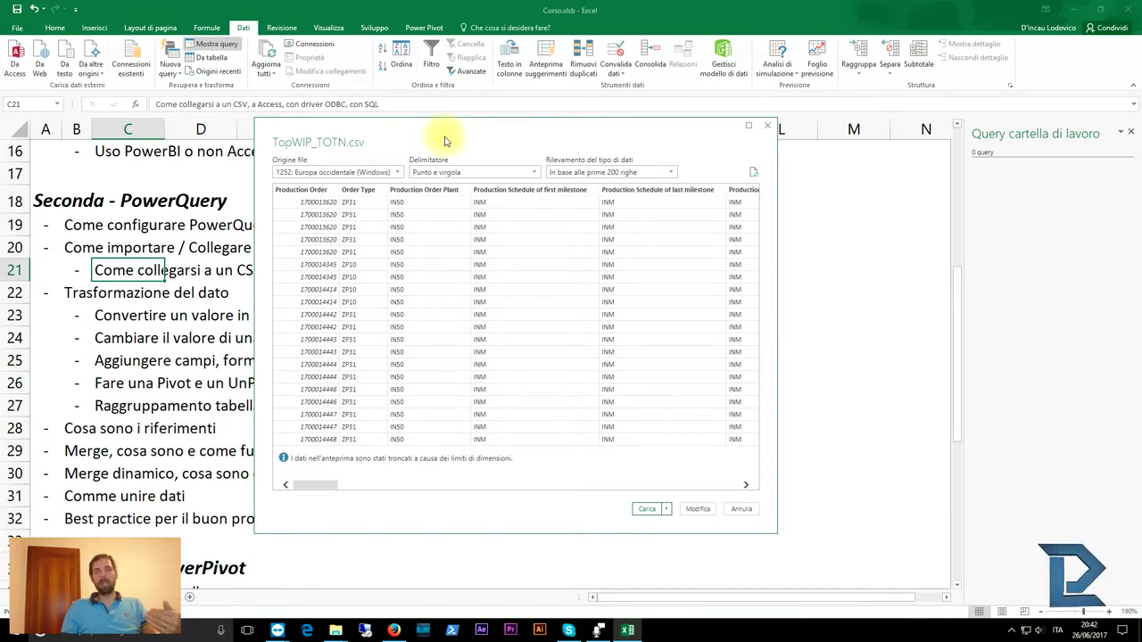
pyautogui.click(396, 172)
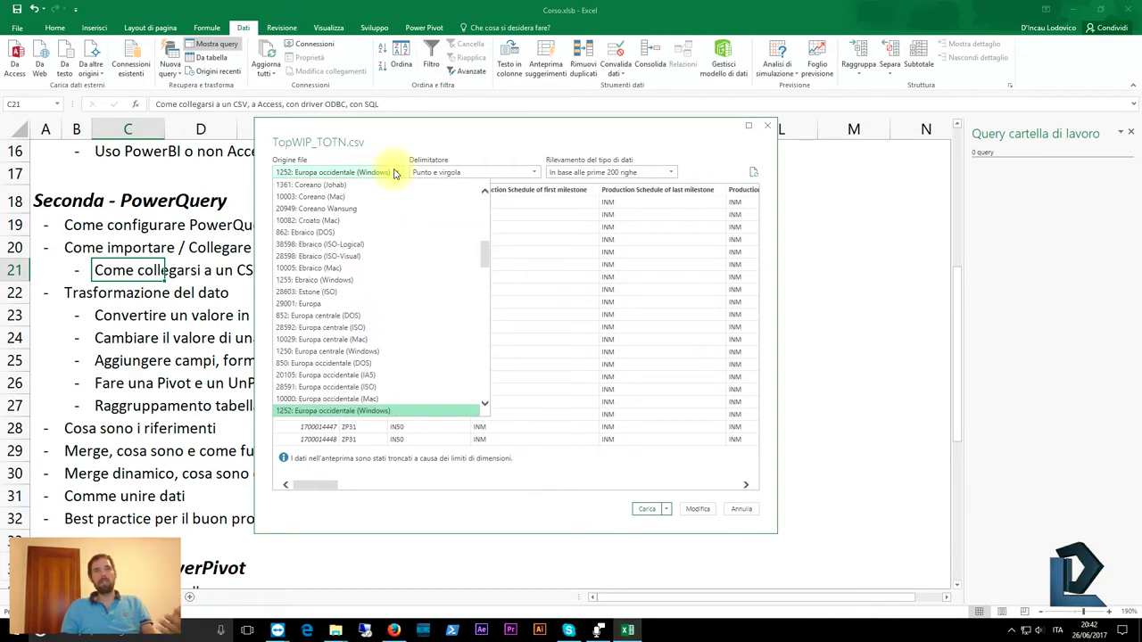
pyautogui.click(411, 140)
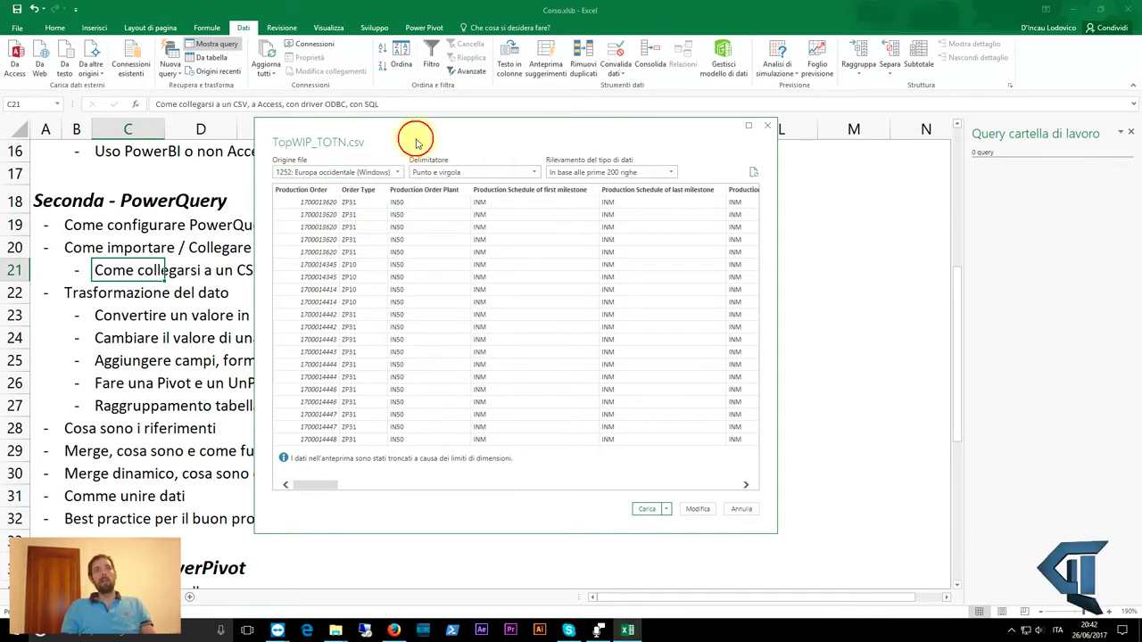
# - Review the delimiter and data type detection options, keeping detection based on the first 200 rows
pyautogui.click(485, 173)
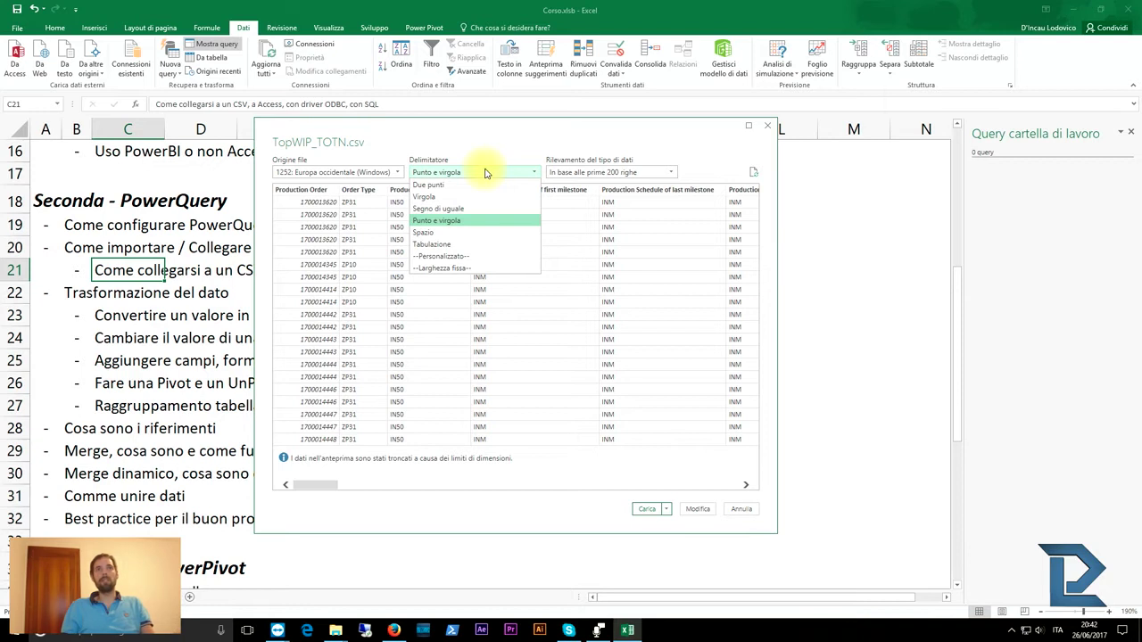
pyautogui.click(491, 148)
pyautogui.click(661, 174)
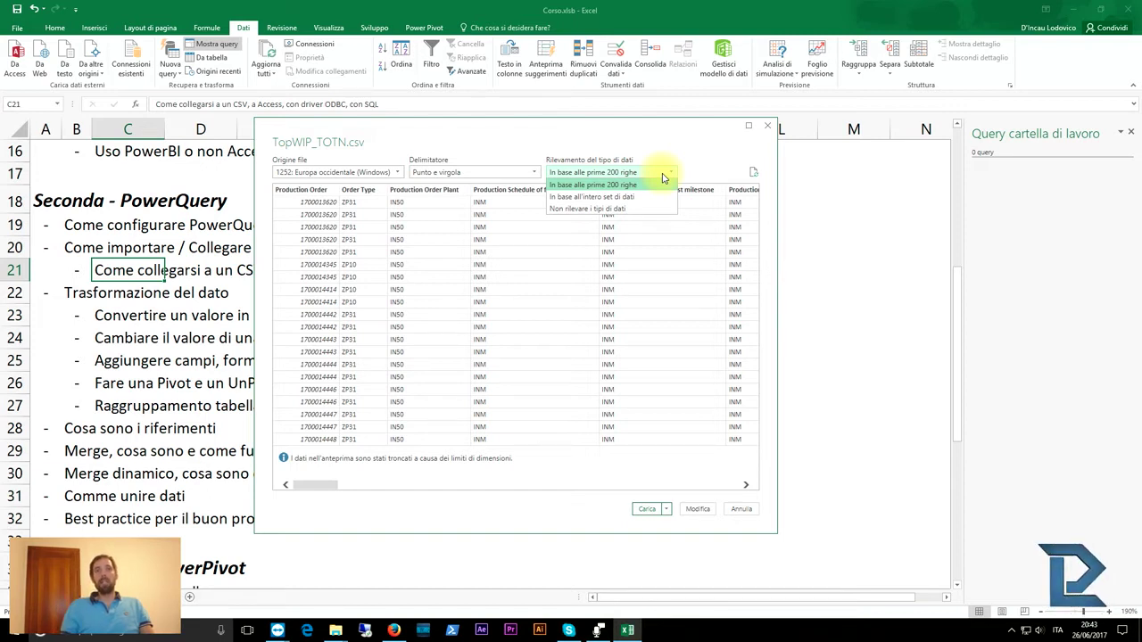
pyautogui.click(612, 185)
# - Check the load options, open the CSV data in the query editor and expand the query list
pyautogui.click(705, 509)
pyautogui.click(666, 509)
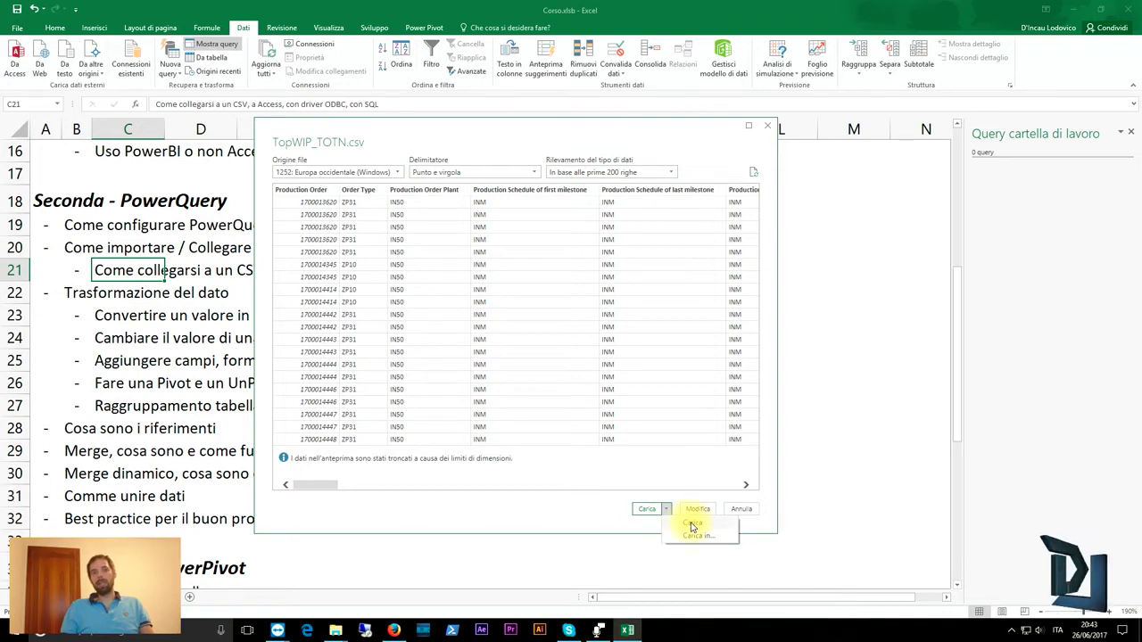
pyautogui.click(698, 537)
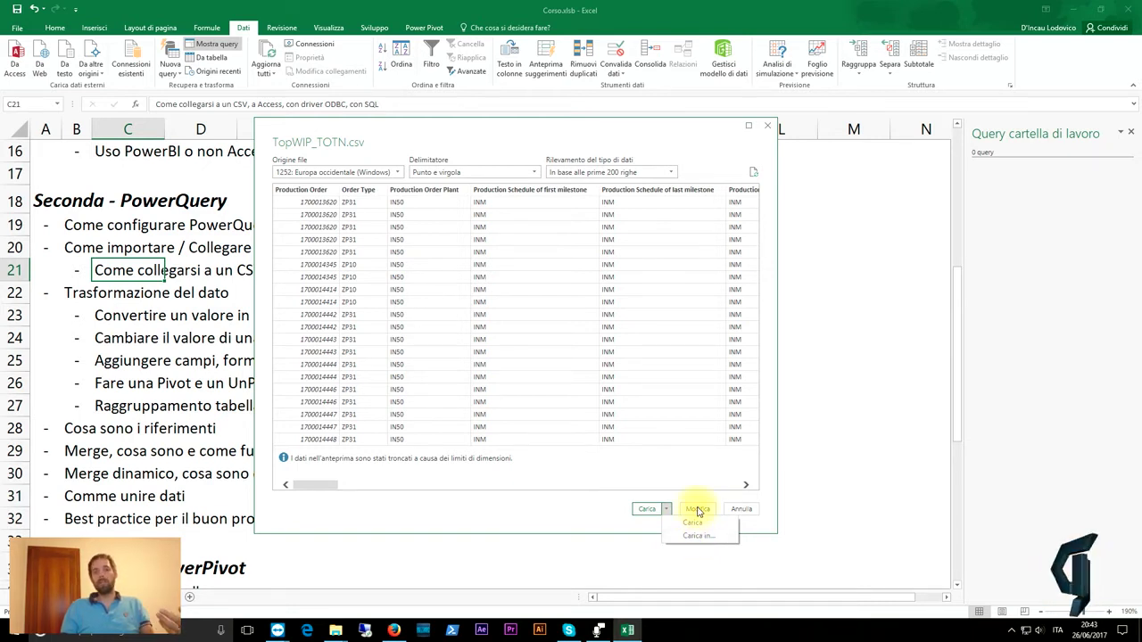
pyautogui.click(698, 510)
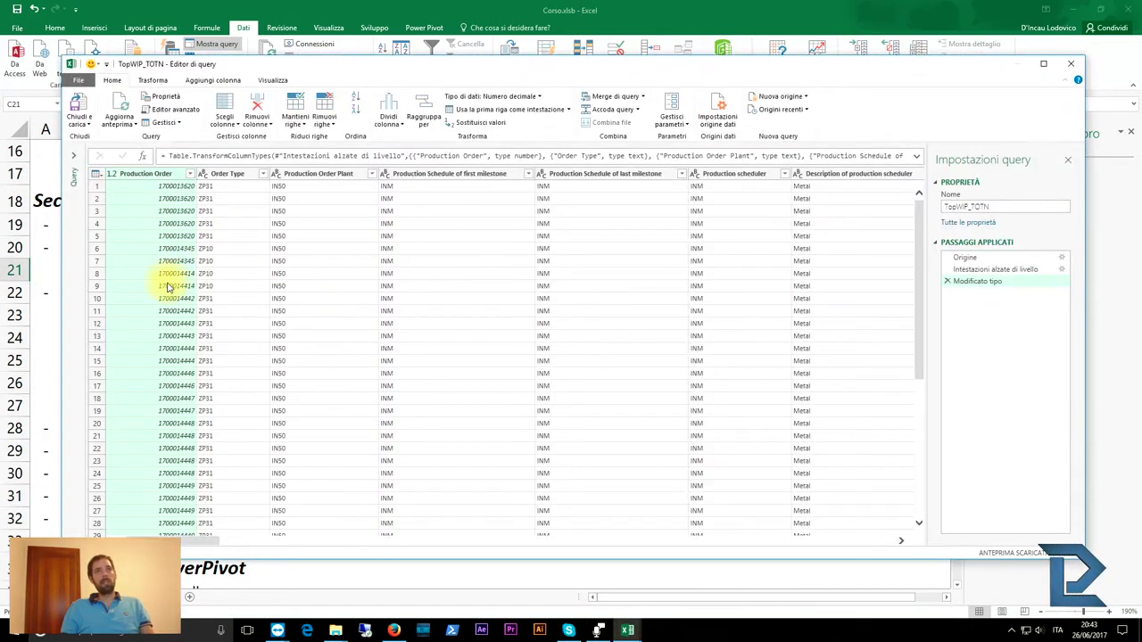
pyautogui.click(77, 160)
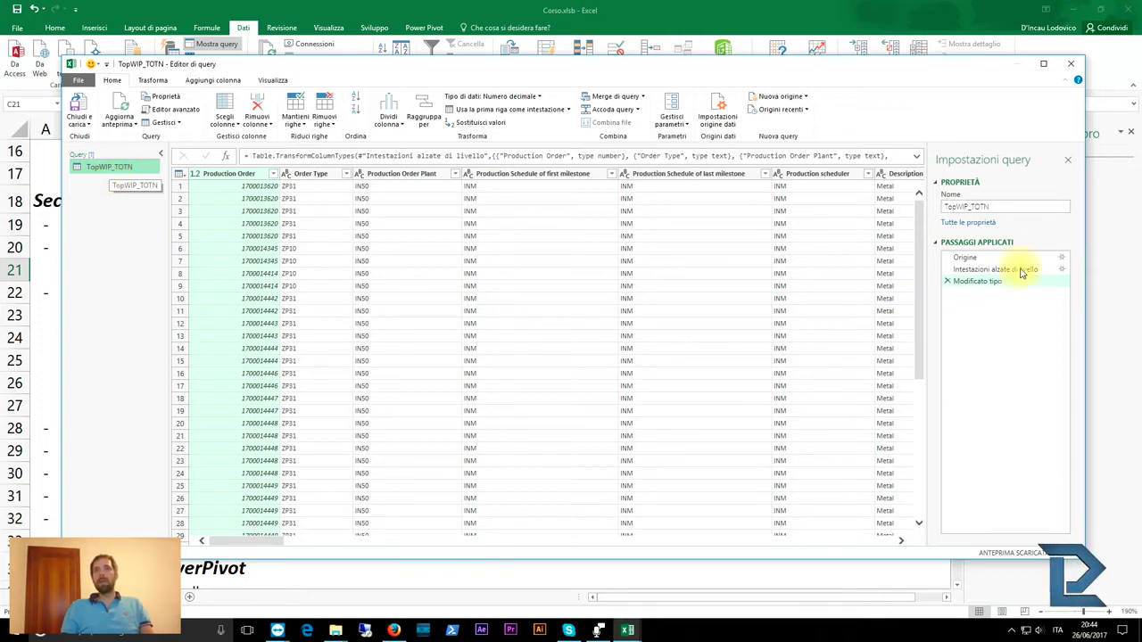
# - Examine the data preview at each applied step: Origine, Intestazioni alzate di livello and Modificato tipo
pyautogui.click(963, 257)
pyautogui.click(969, 269)
pyautogui.click(971, 281)
pyautogui.click(973, 257)
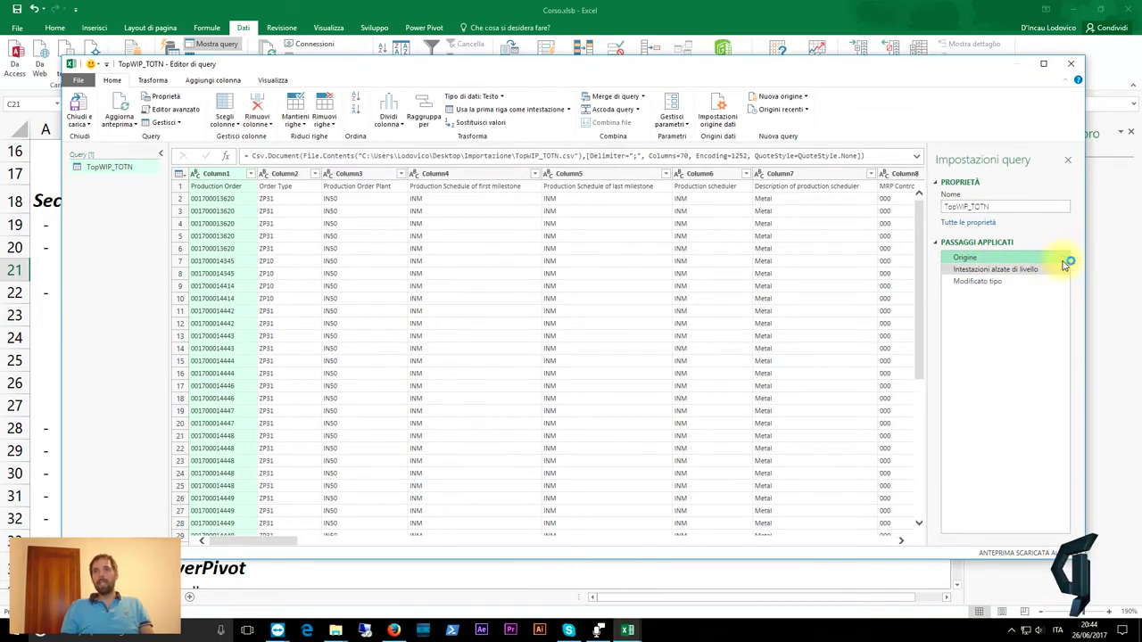
# - Inspect the Origine step's settings, including the source file path, and close them without changes
pyautogui.click(1063, 259)
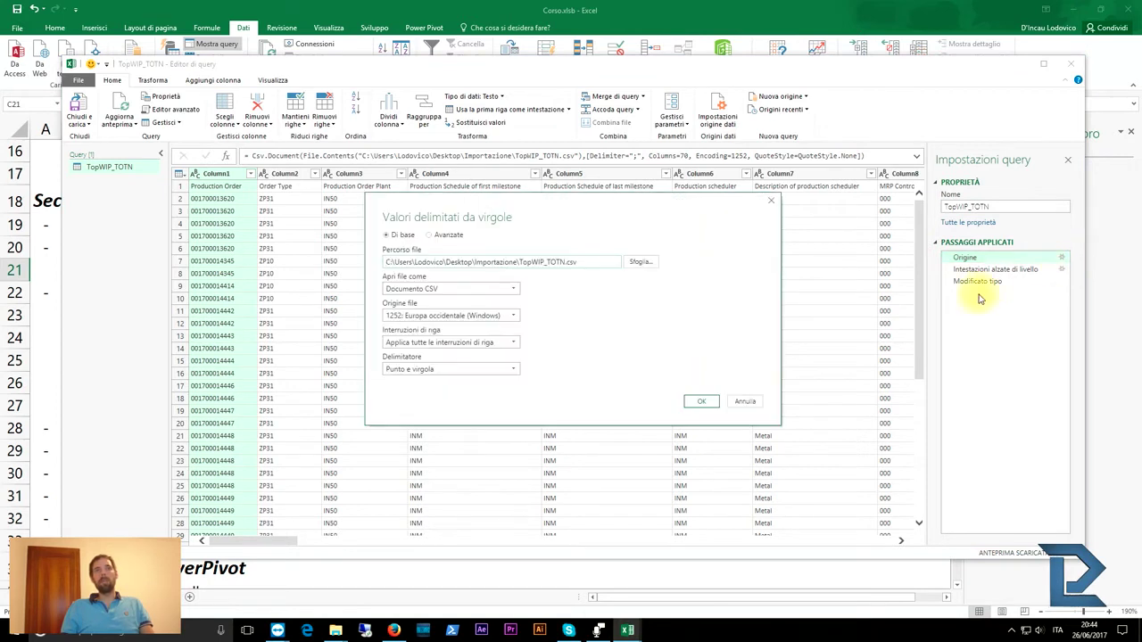
pyautogui.moveTo(606, 265); pyautogui.dragTo(367, 264)
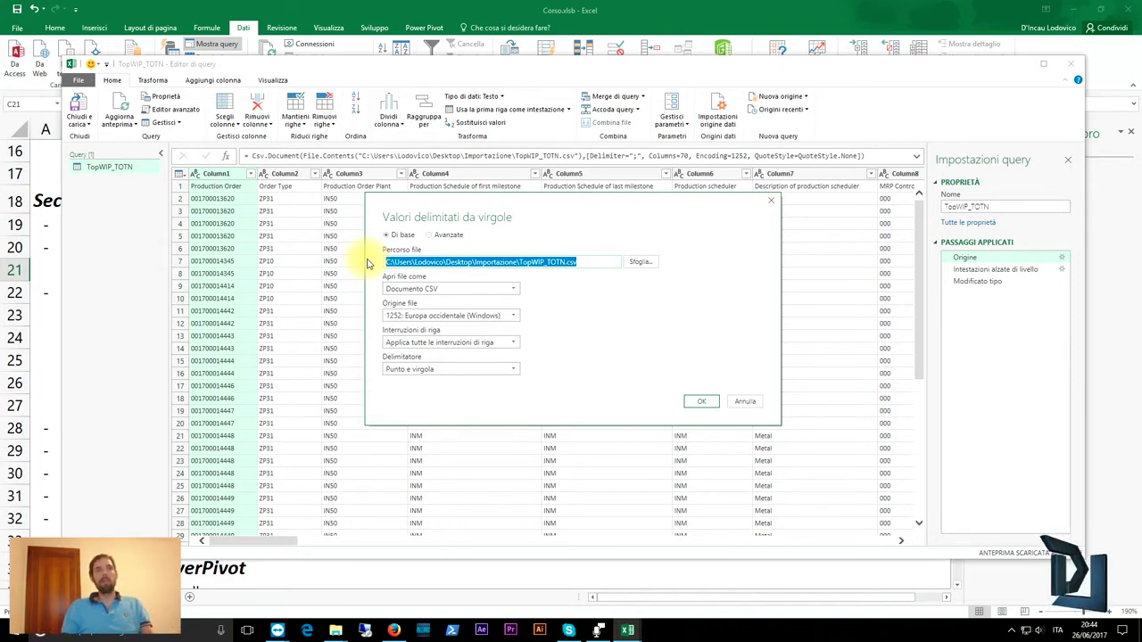
pyautogui.click(594, 316)
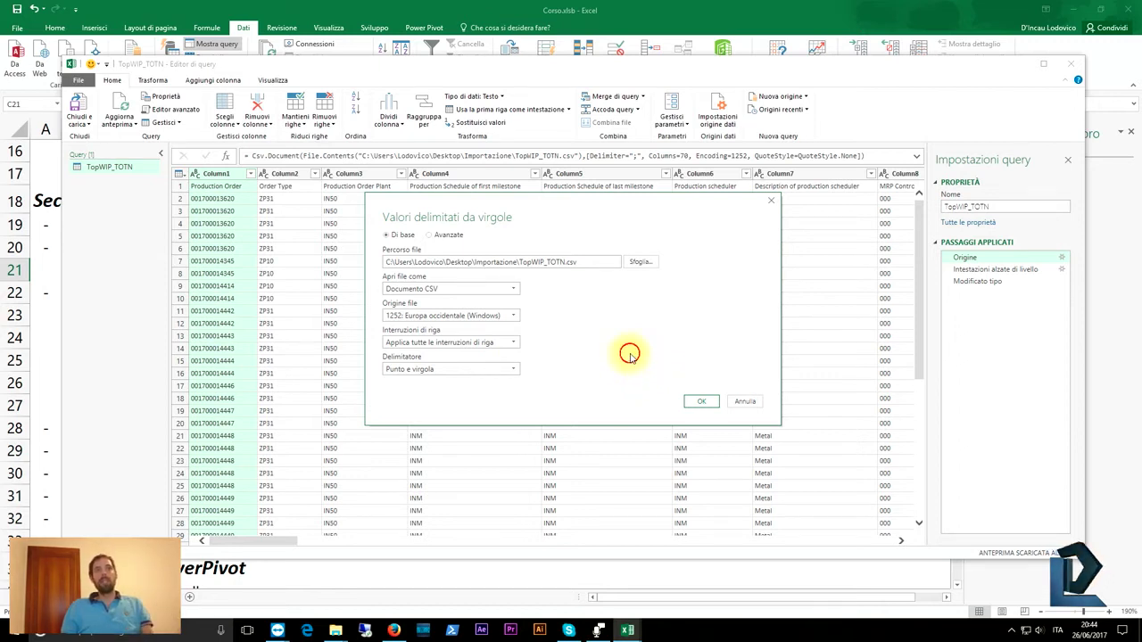
pyautogui.click(748, 402)
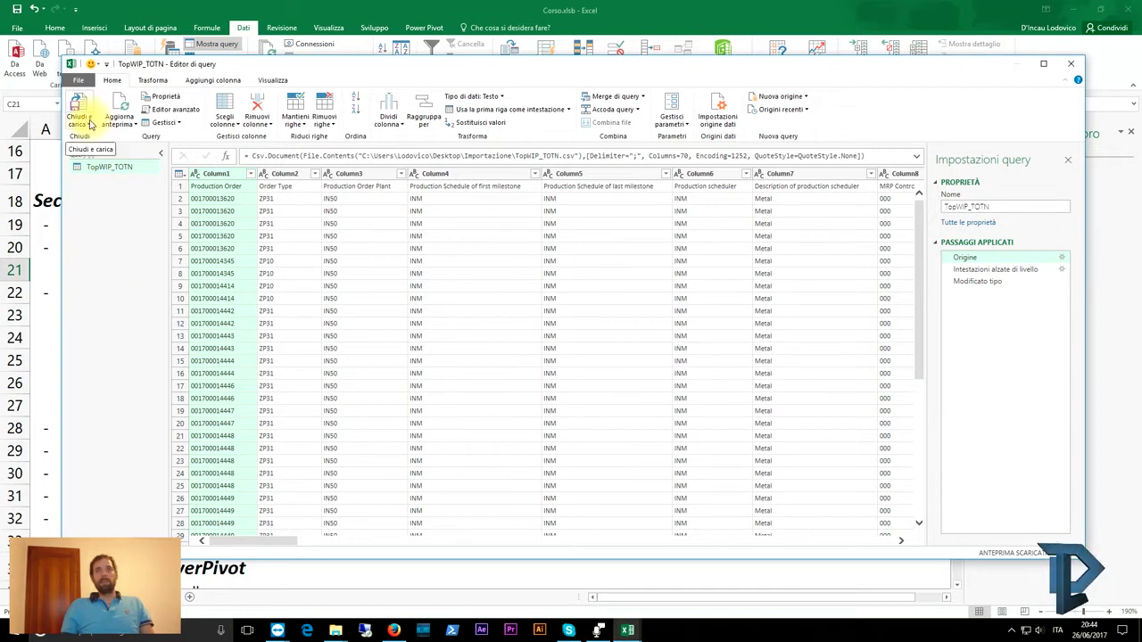
# - Try closing the query editor, view the destination options of Close and Load To, and cancel loading, discarding the query
pyautogui.click(1070, 69)
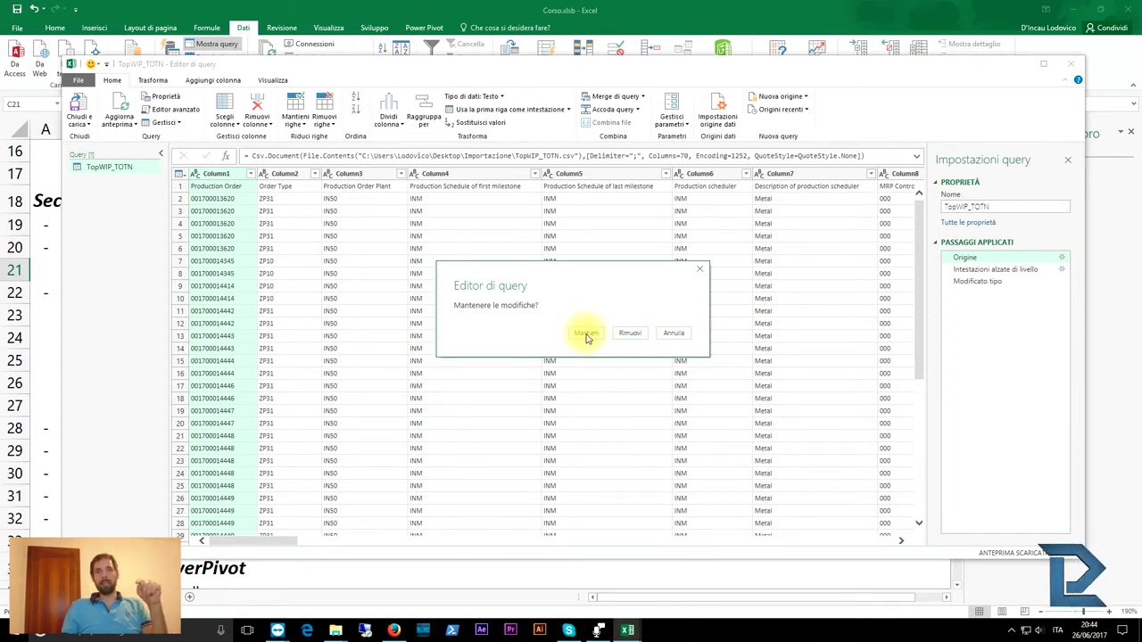
pyautogui.click(675, 333)
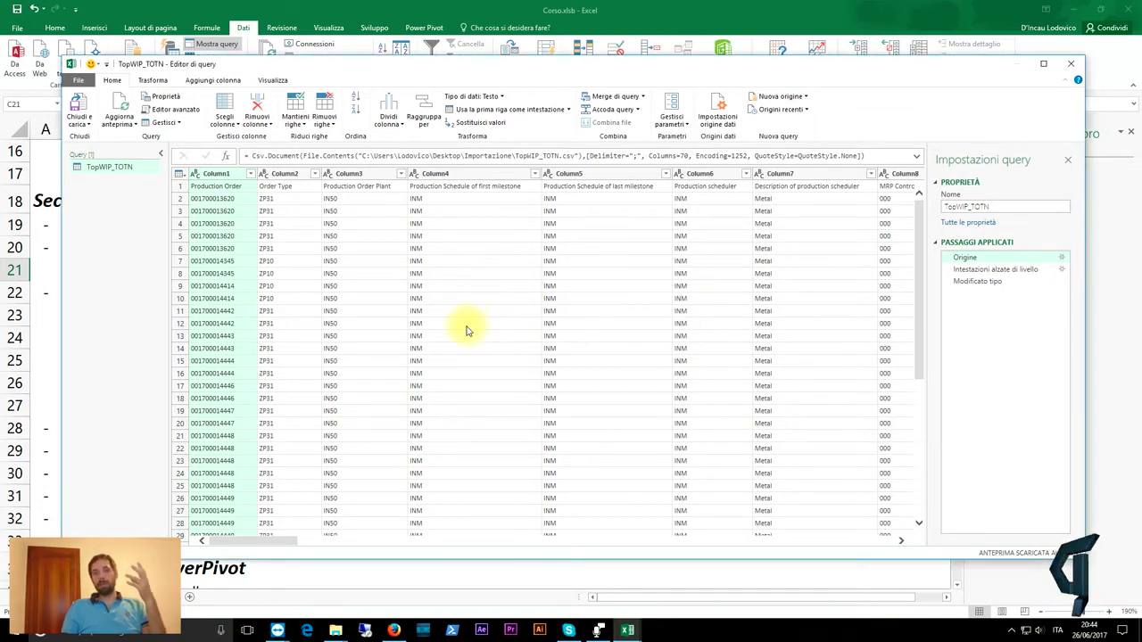
pyautogui.click(89, 125)
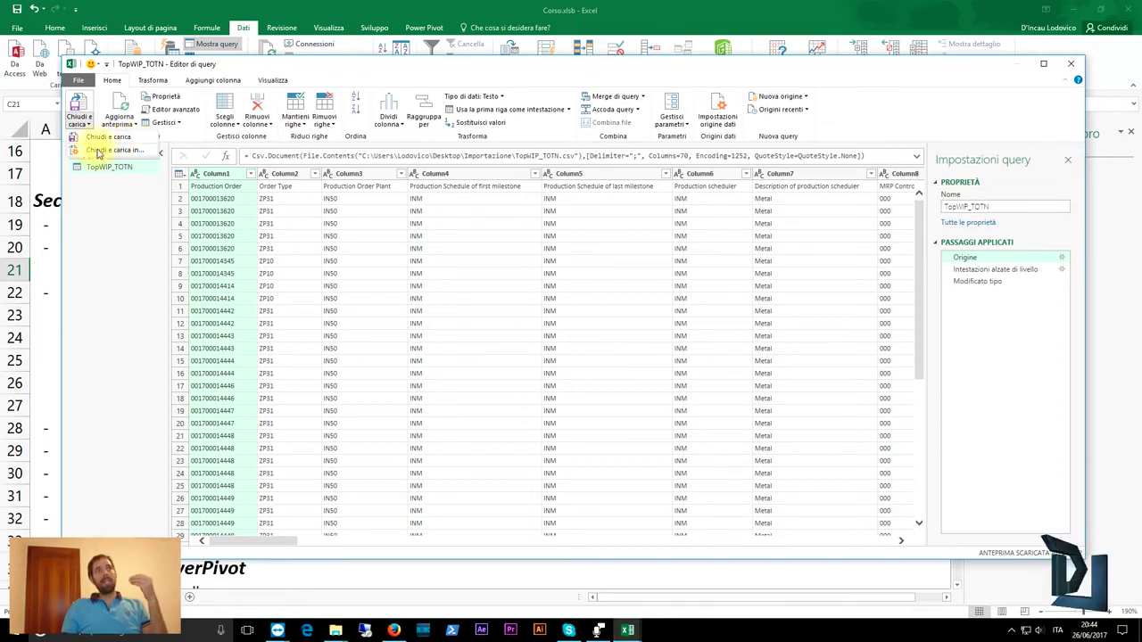
pyautogui.click(100, 152)
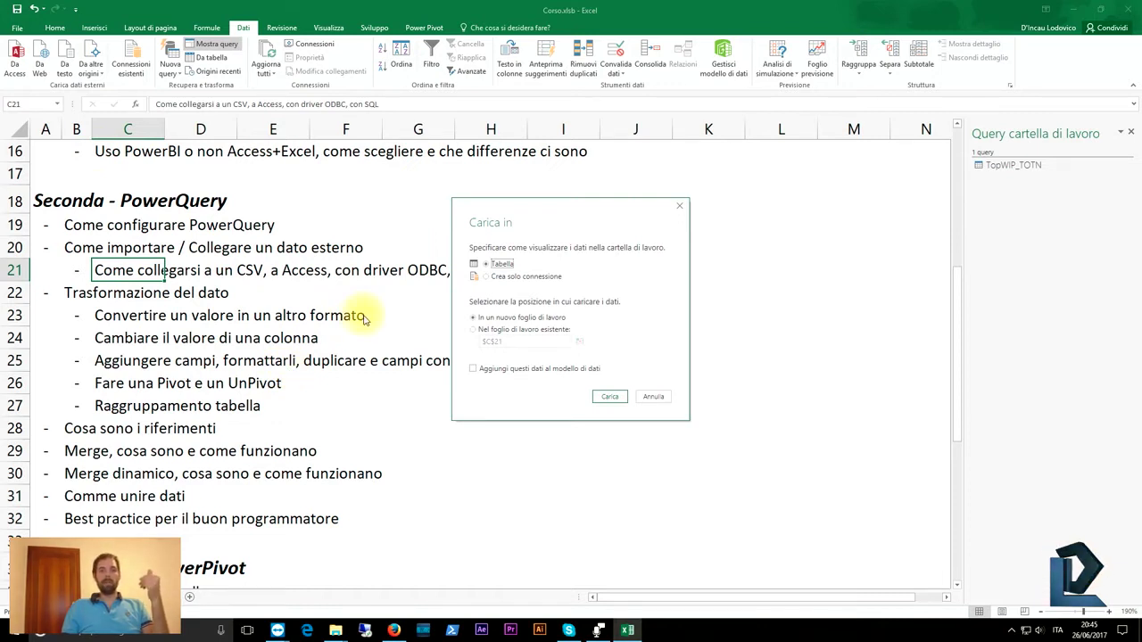
pyautogui.click(651, 396)
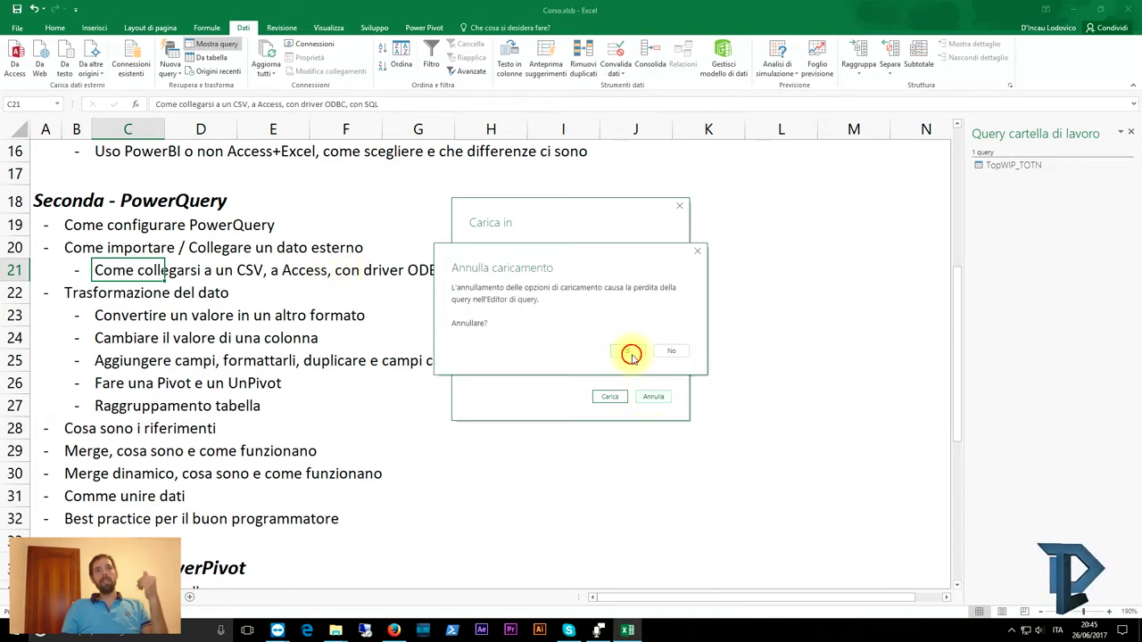
pyautogui.click(629, 353)
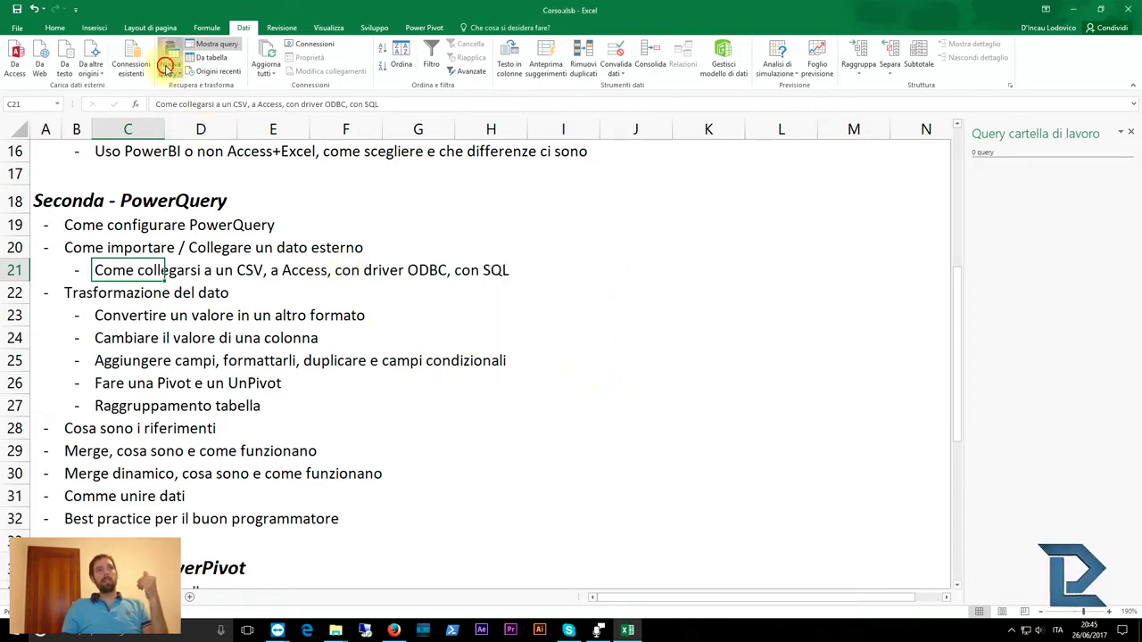
# - Create a new query from the CSV file TopWIP_TOTN.csv in the desktop's Importazione folder
pyautogui.click(169, 64)
pyautogui.moveTo(215, 123)
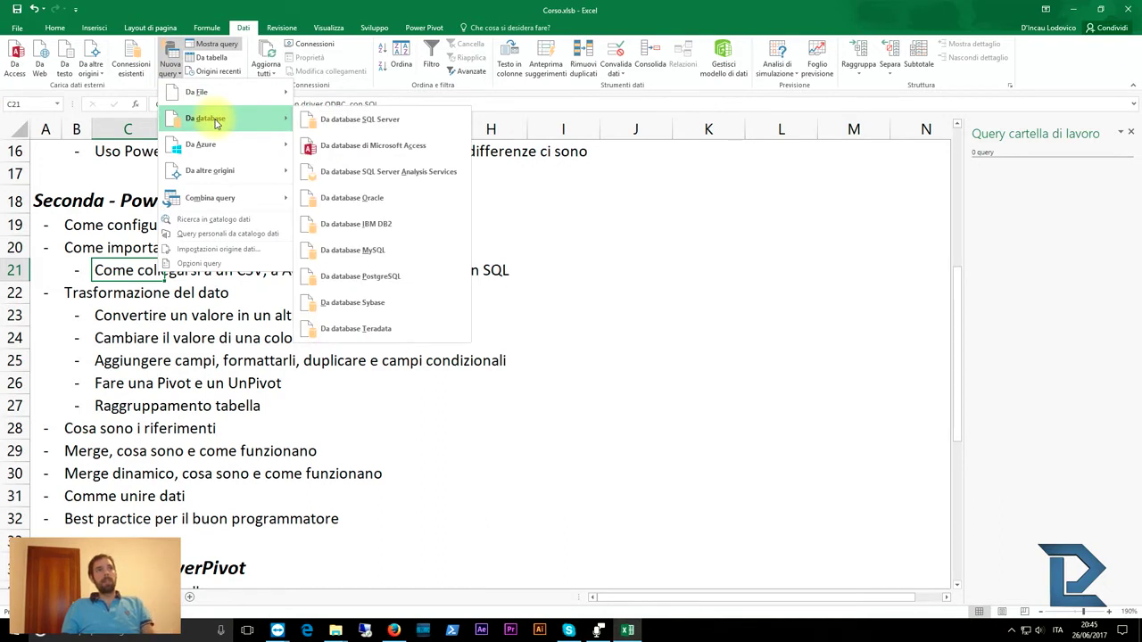
pyautogui.moveTo(230, 93)
pyautogui.click(329, 117)
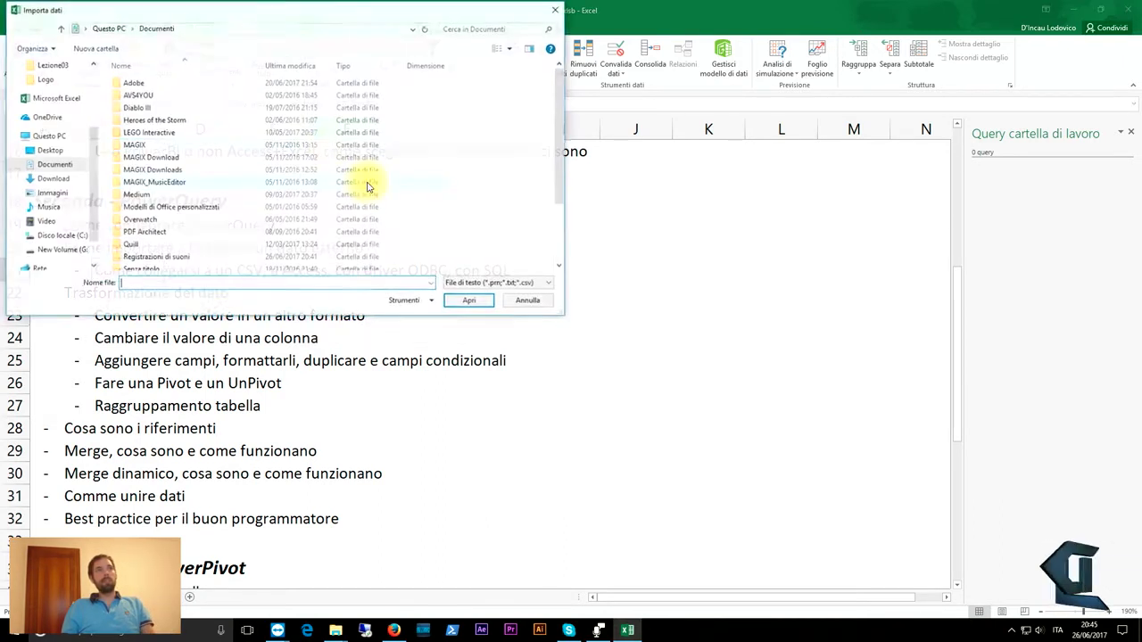
pyautogui.click(48, 150)
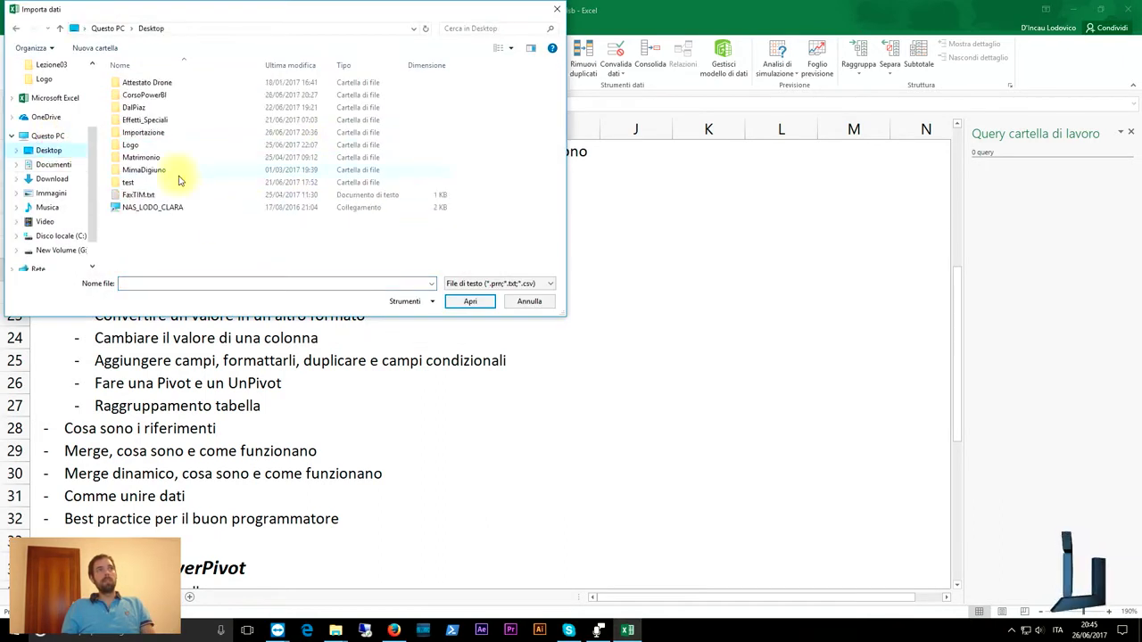
pyautogui.doubleClick(149, 133)
pyautogui.doubleClick(147, 82)
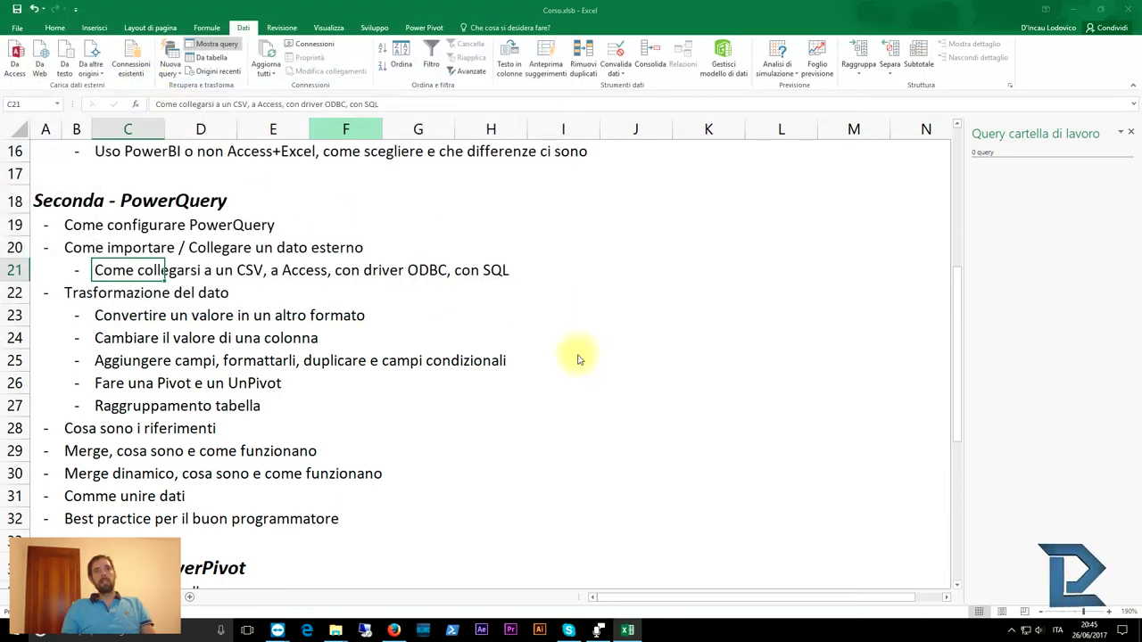
# - Open the CSV data in the query editor and close it keeping the changes to load the table into the workbook
pyautogui.click(755, 492)
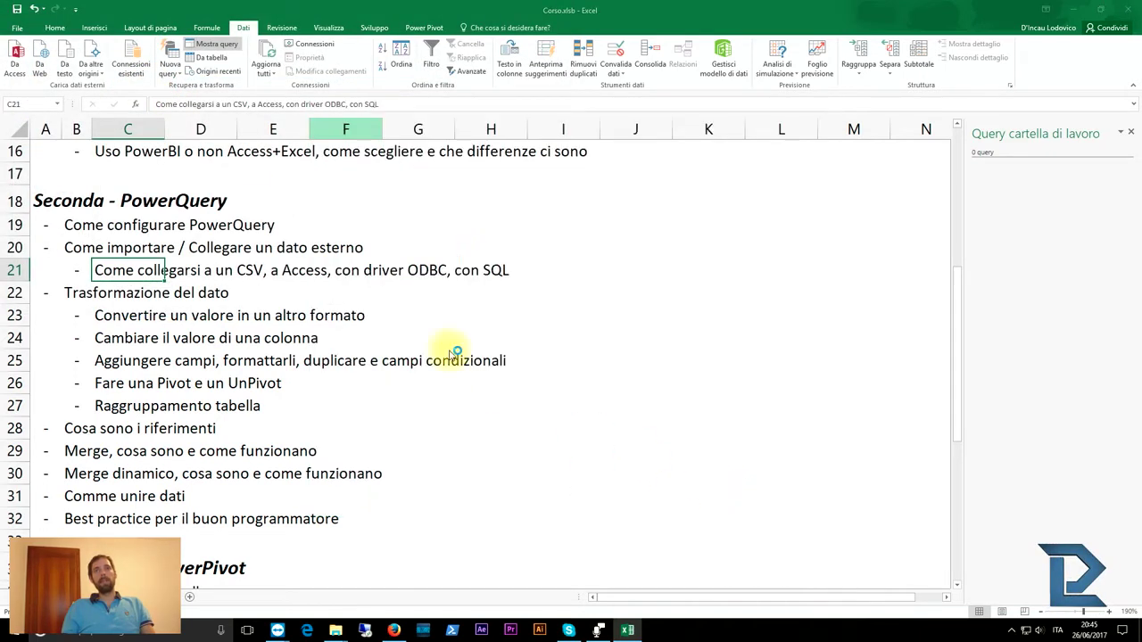
pyautogui.click(1070, 65)
pyautogui.click(584, 334)
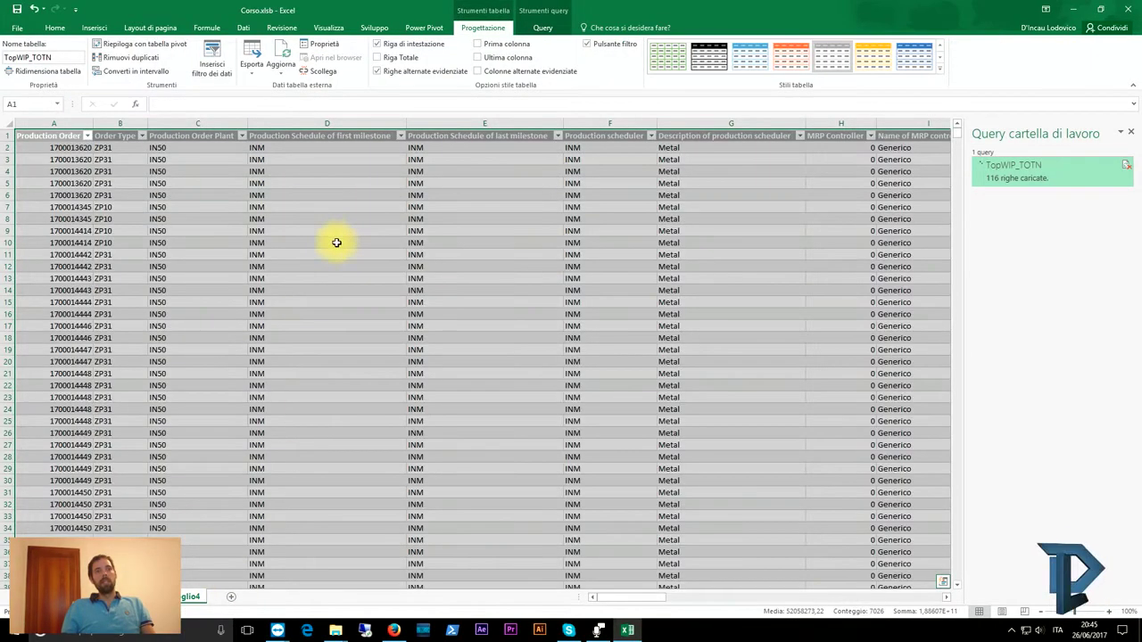
# - Switch to the Importazione folder in File Explorer and open the workbook DatiSuExcel.xlsb
pyautogui.moveTo(333, 631)
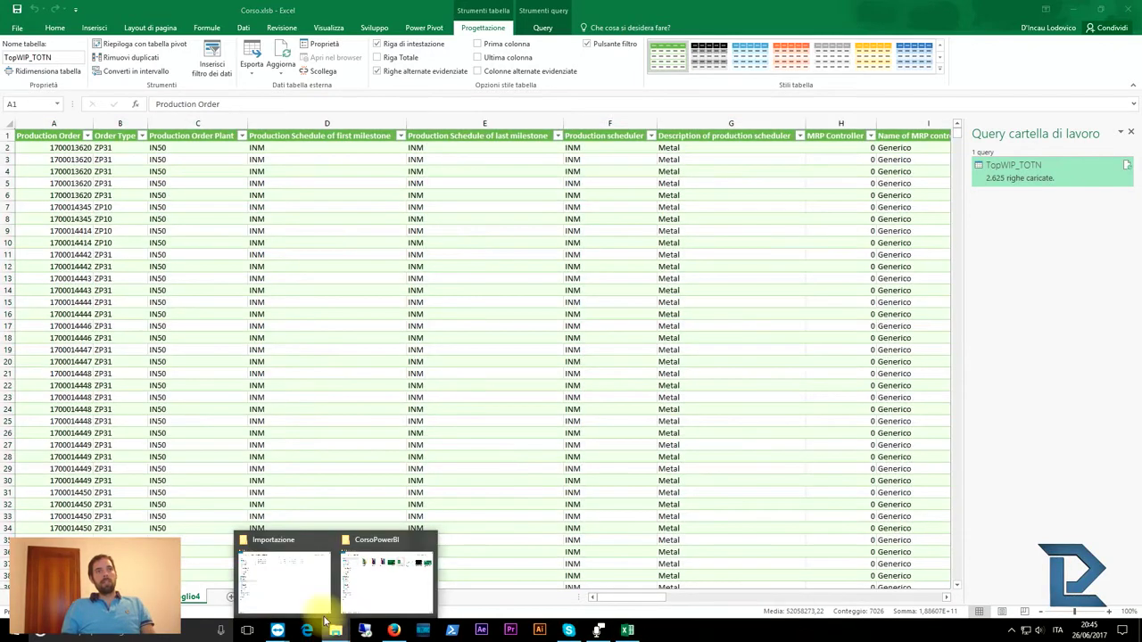
pyautogui.click(294, 580)
pyautogui.doubleClick(373, 170)
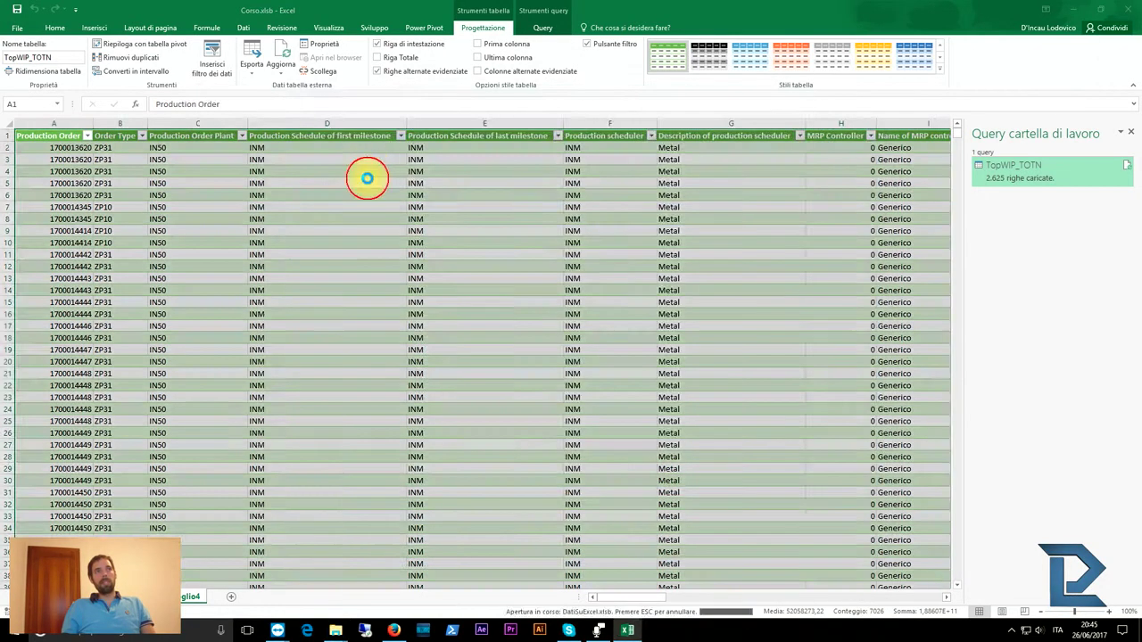
pyautogui.click(182, 277)
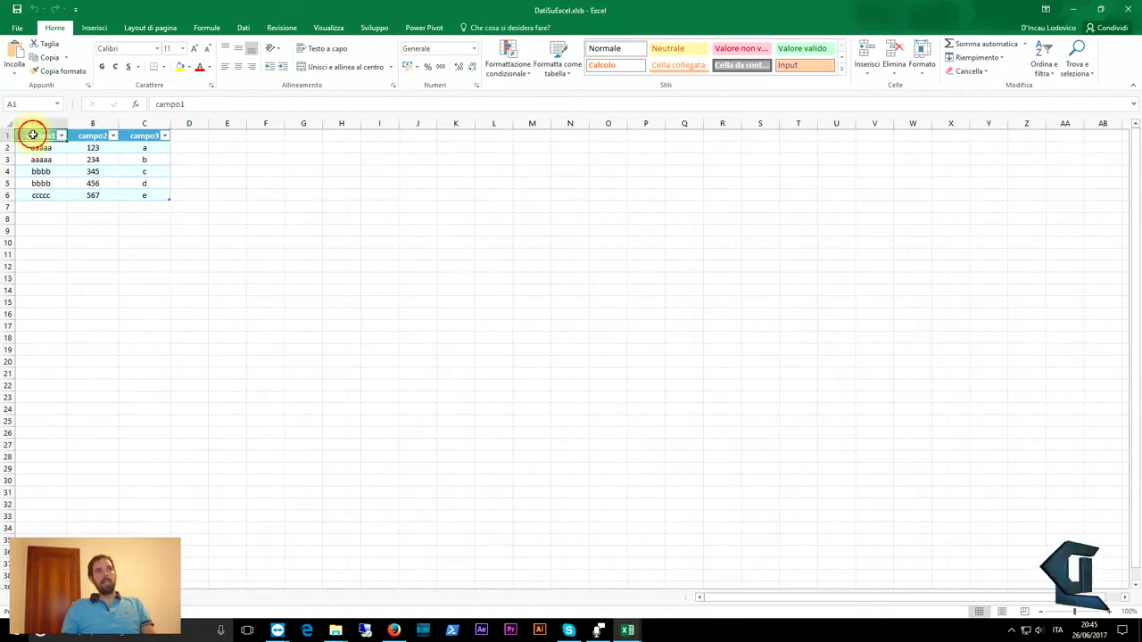
# - Examine the table with the columns campo1, campo2 and campo3 by selecting its range A1:C6
pyautogui.moveTo(31, 135); pyautogui.dragTo(148, 195)
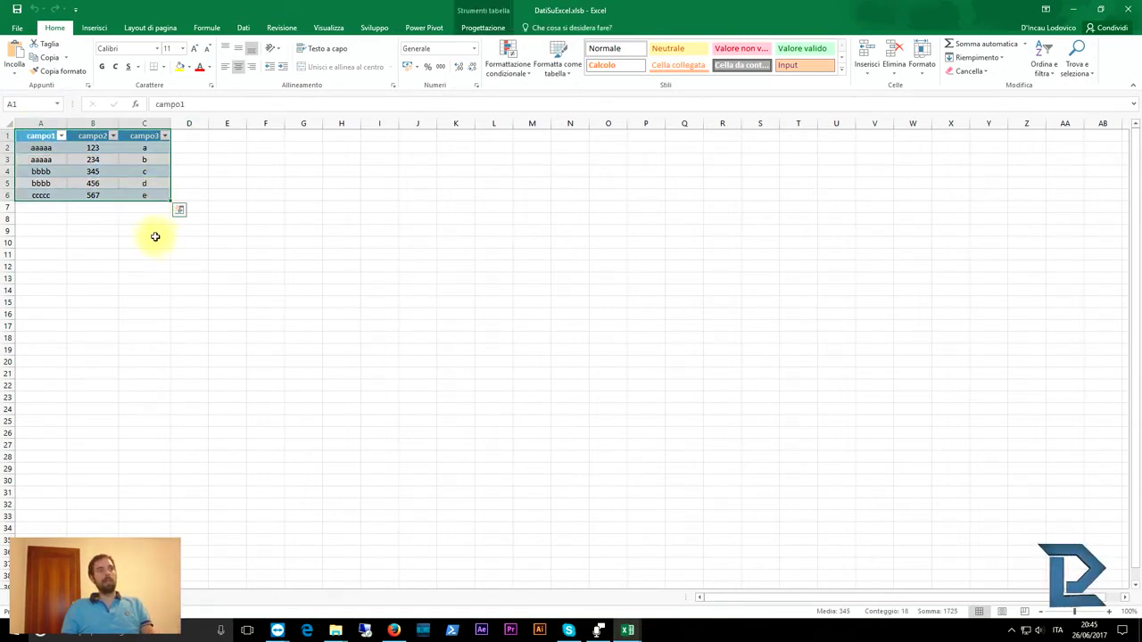
pyautogui.click(83, 234)
pyautogui.moveTo(42, 137); pyautogui.dragTo(147, 198)
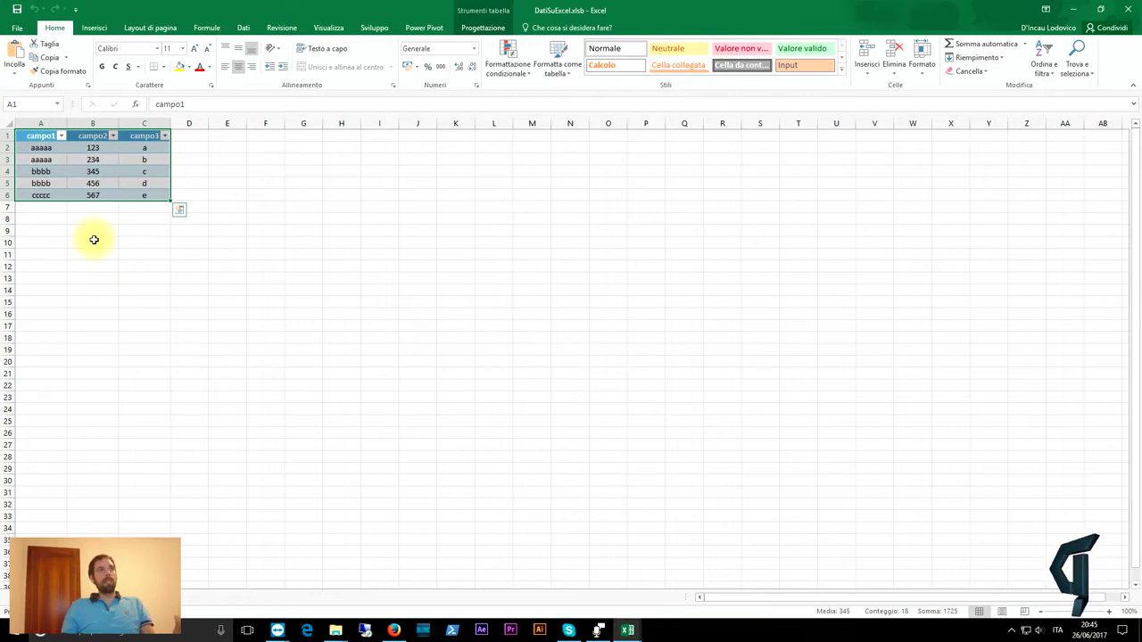
pyautogui.click(40, 137)
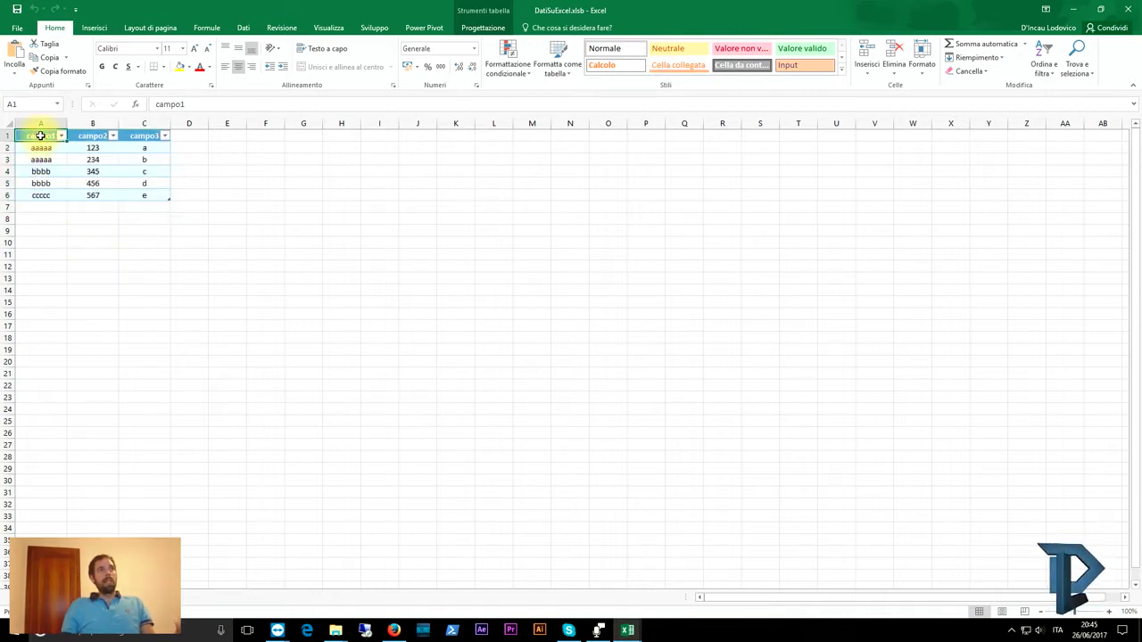
# - Select the table range A1:C6, then go to the named range AreaPersonale through the list of defined names
pyautogui.moveTo(41, 136); pyautogui.dragTo(145, 194)
pyautogui.click(133, 253)
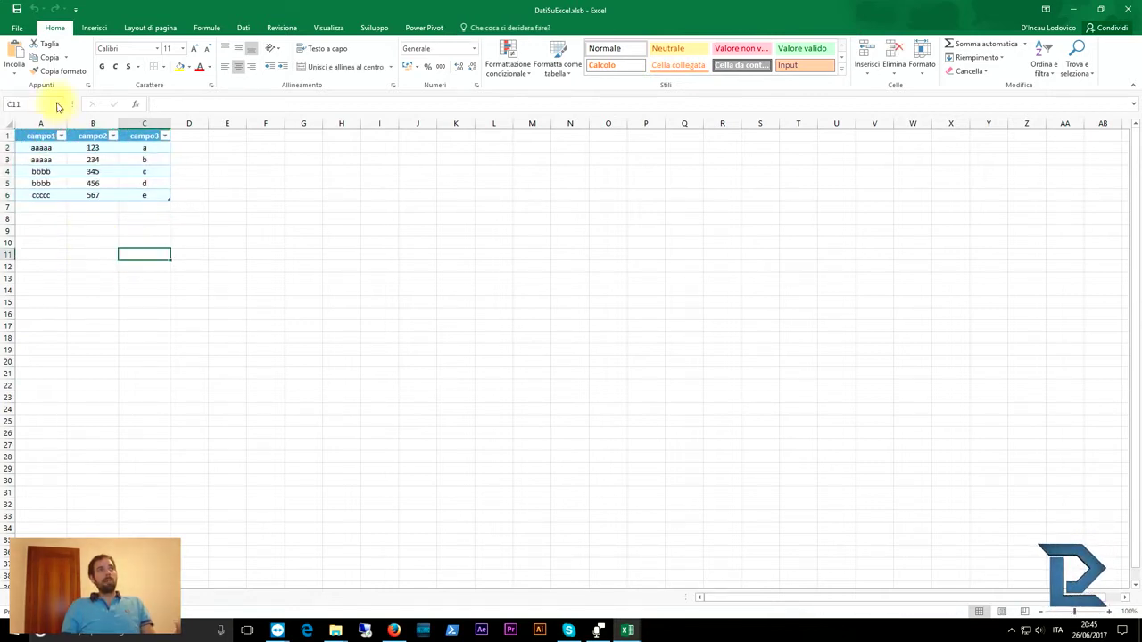
pyautogui.click(55, 107)
pyautogui.click(53, 120)
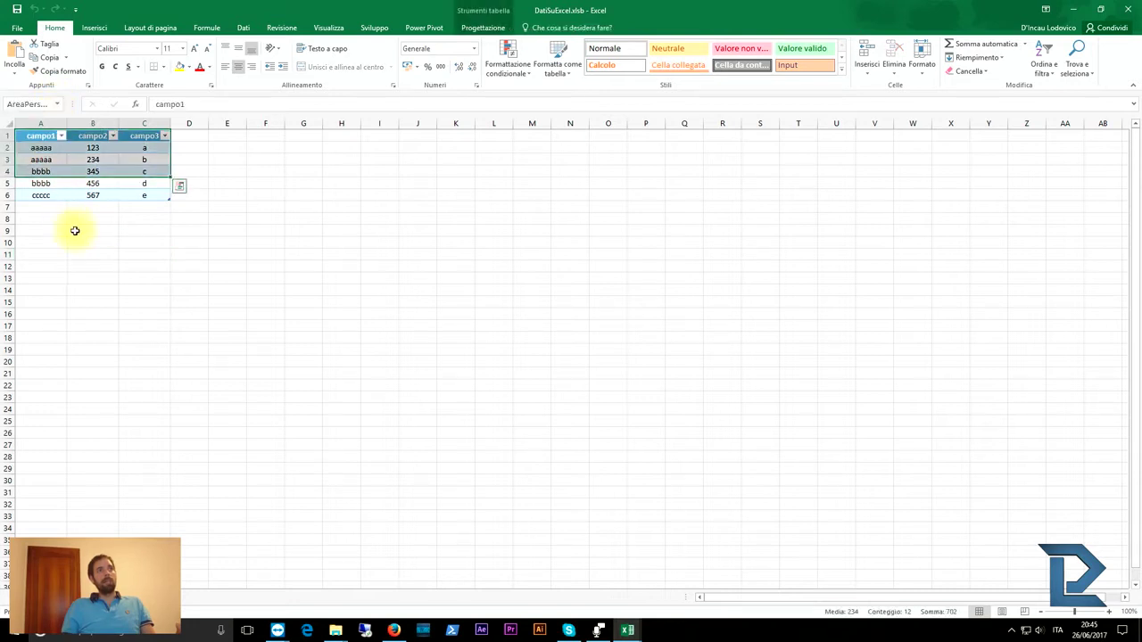
# - Select the range A1:C3 of the table and name it pippo
pyautogui.moveTo(39, 138); pyautogui.dragTo(151, 158)
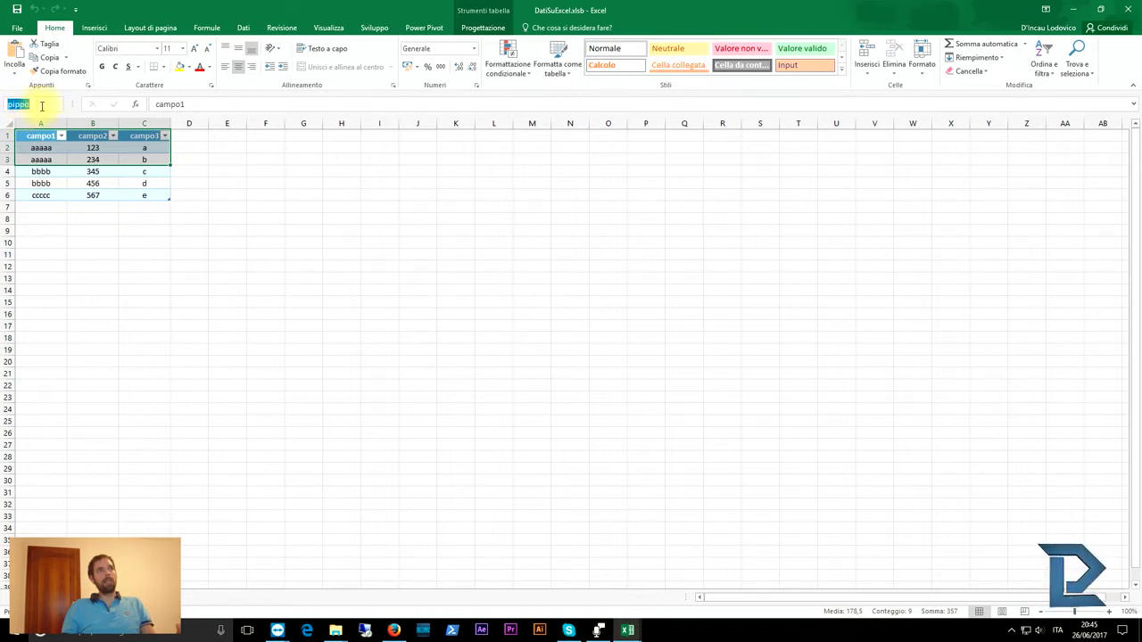
pyautogui.moveTo(36, 134); pyautogui.dragTo(147, 160)
pyautogui.click(30, 102)
pyautogui.write('pippo')
pyautogui.press('Return')
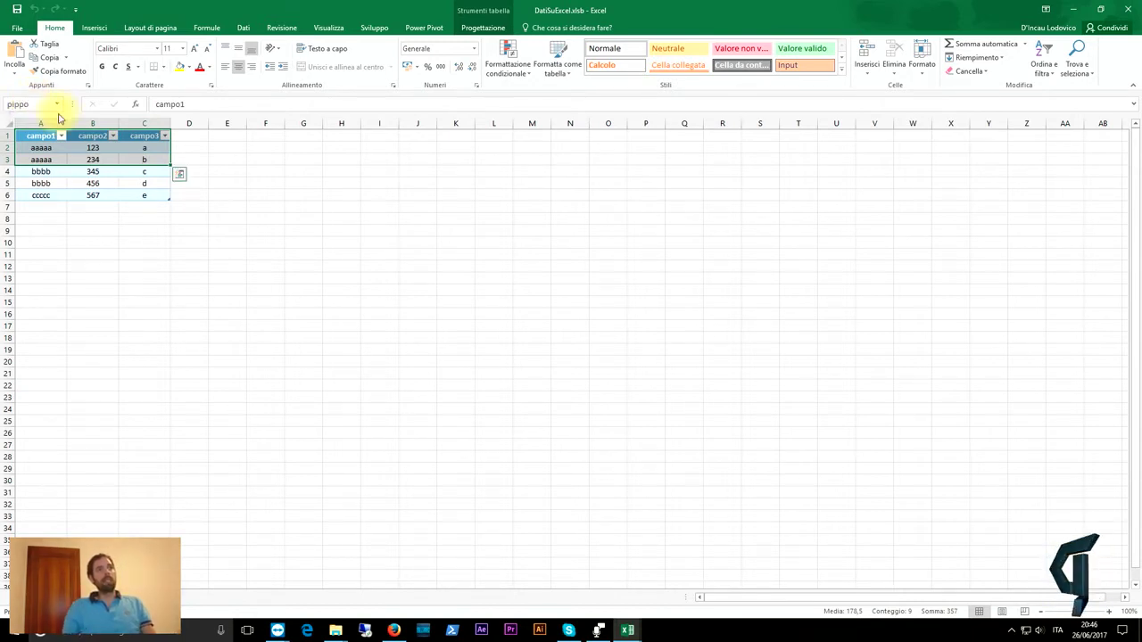
# - Open the list of defined names and view the cells covered by AreaPersonale
pyautogui.click(57, 104)
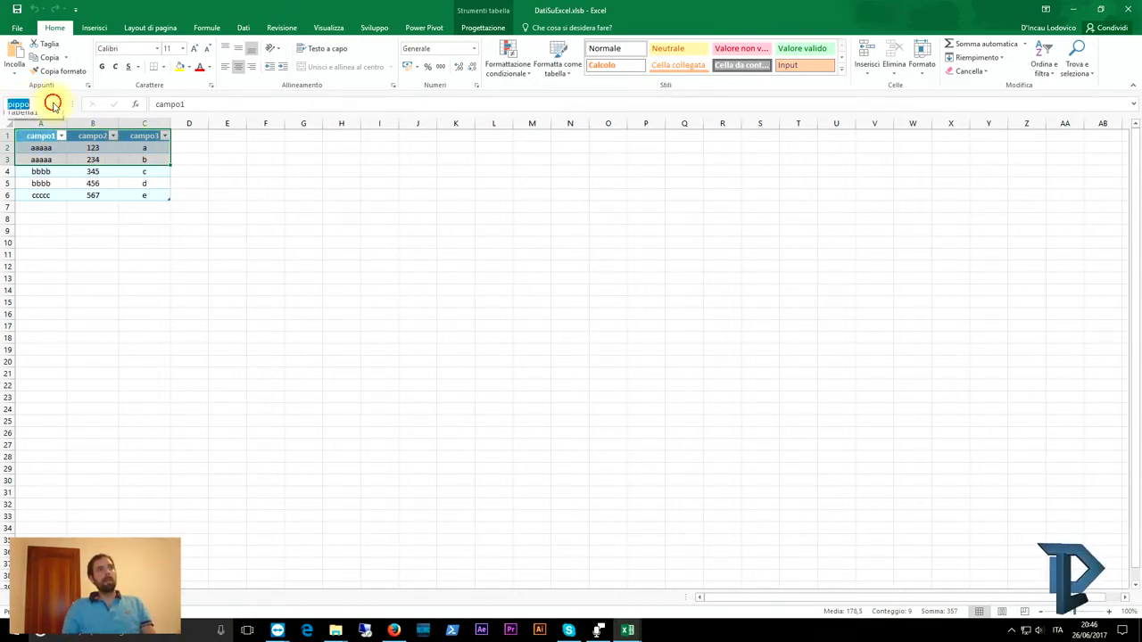
pyautogui.click(44, 118)
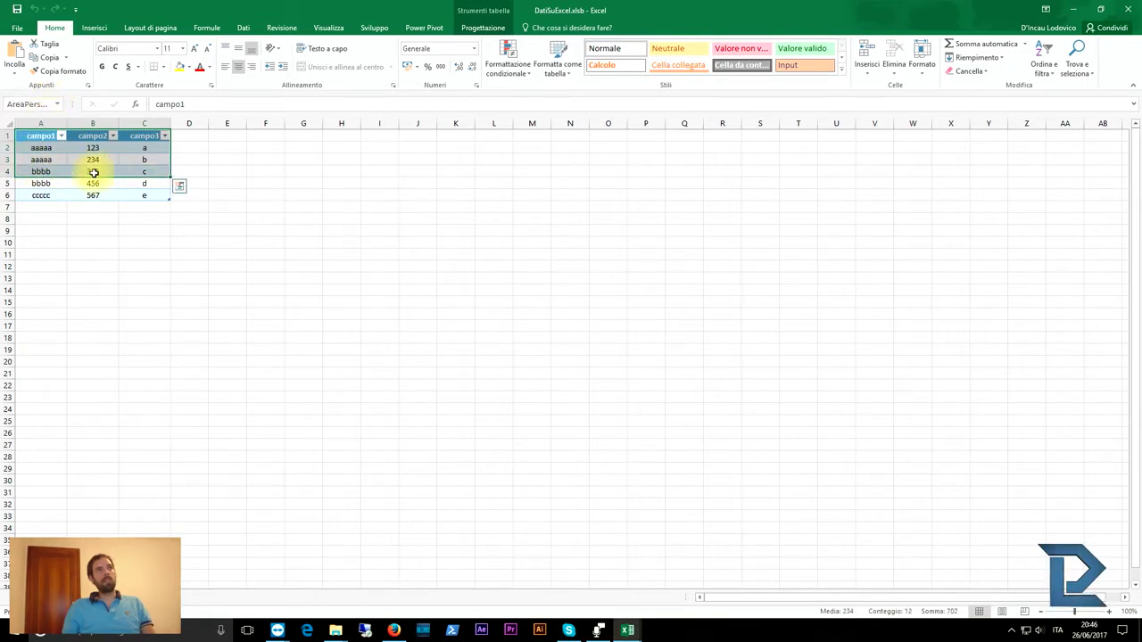
pyautogui.click(104, 244)
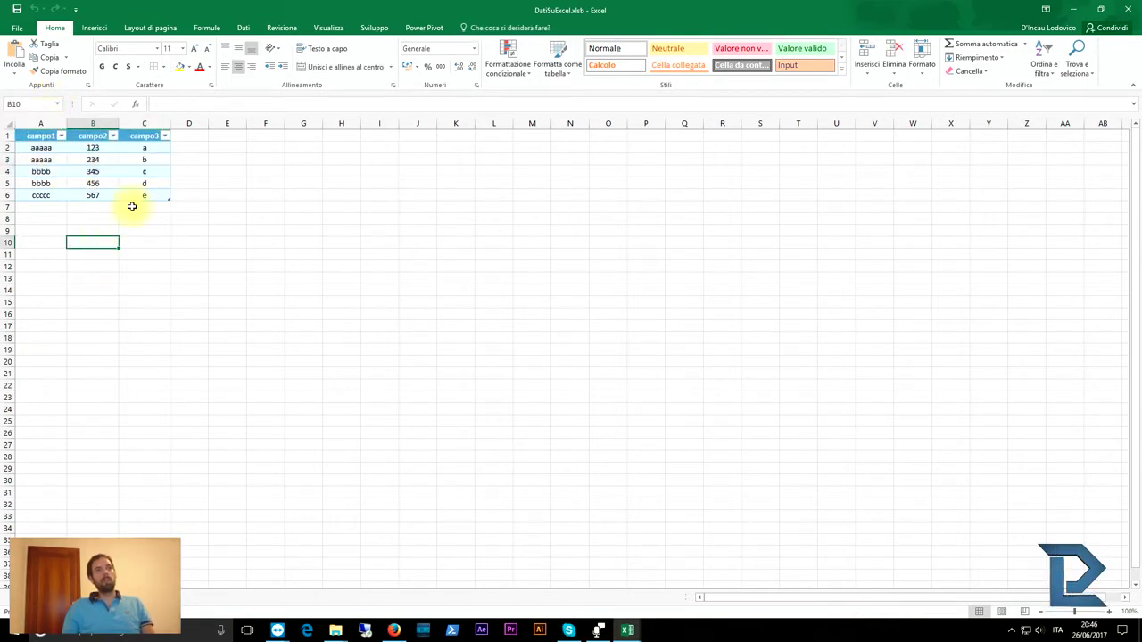
# - Return to Corso.xlsb and create a new query from the workbook DatiSuExcel.xlsb in the desktop's Importazione folder
pyautogui.click(1074, 9)
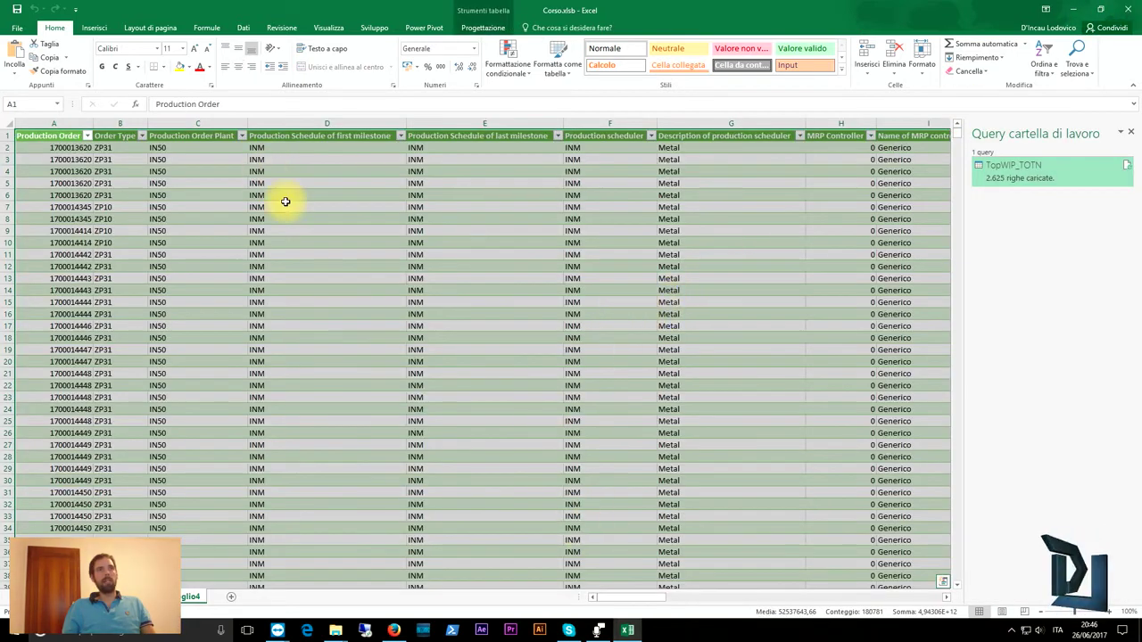
pyautogui.click(239, 27)
pyautogui.click(168, 74)
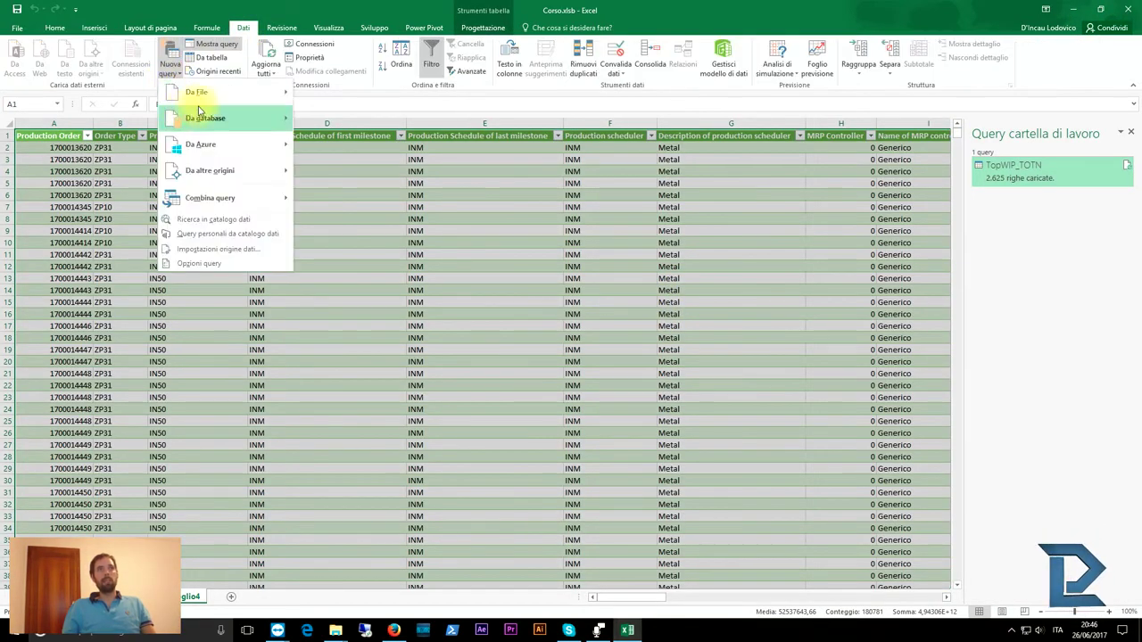
pyautogui.moveTo(267, 92)
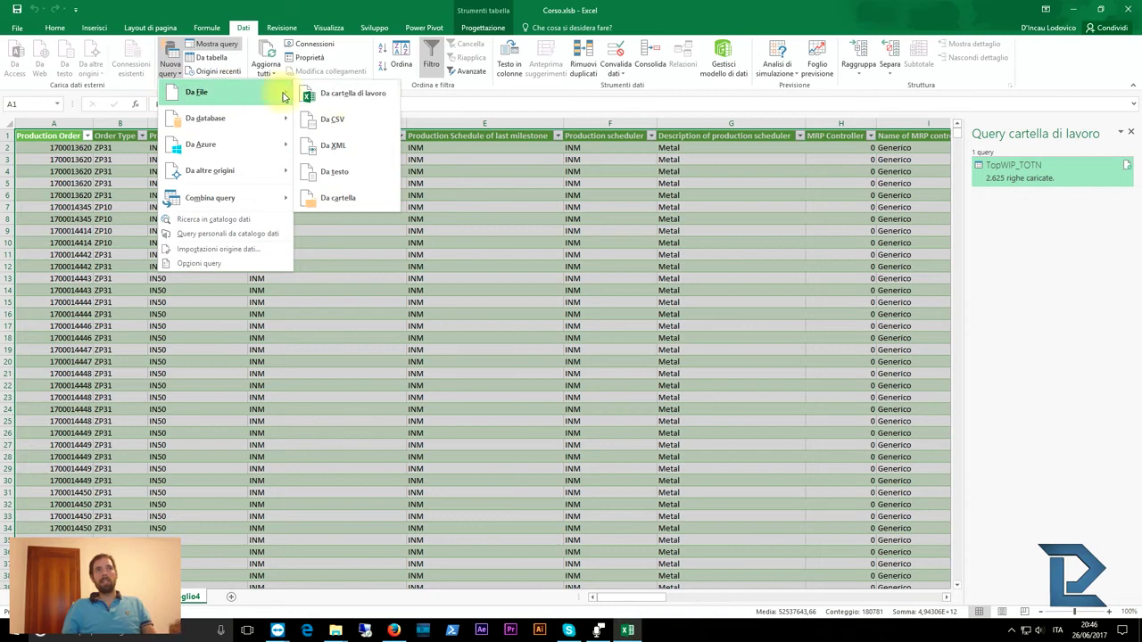
pyautogui.click(350, 96)
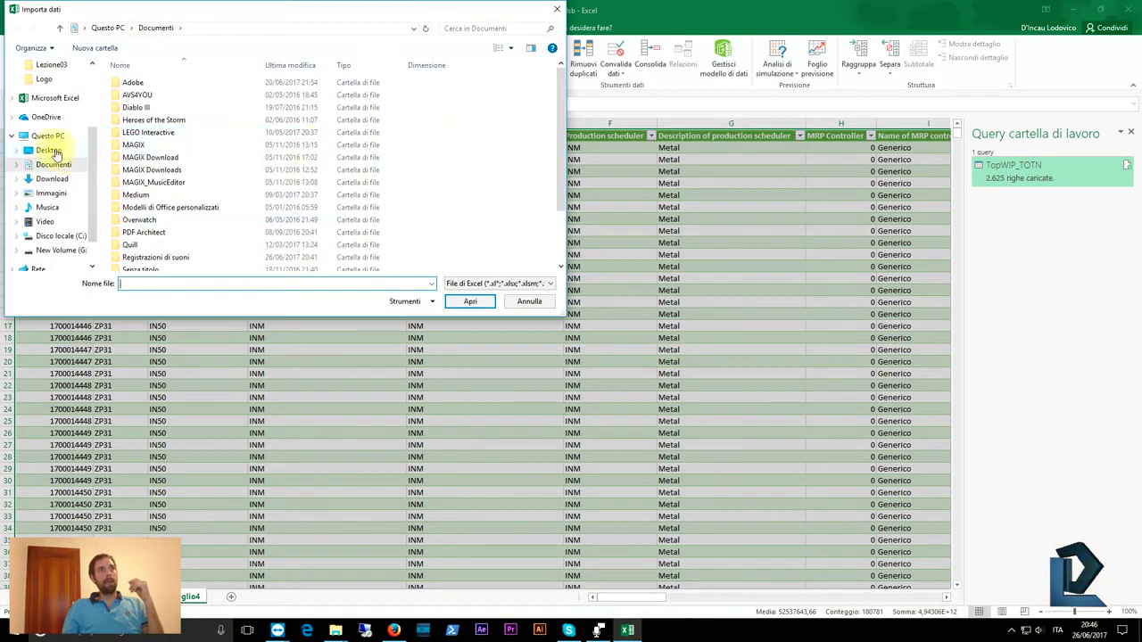
pyautogui.click(53, 151)
pyautogui.doubleClick(142, 132)
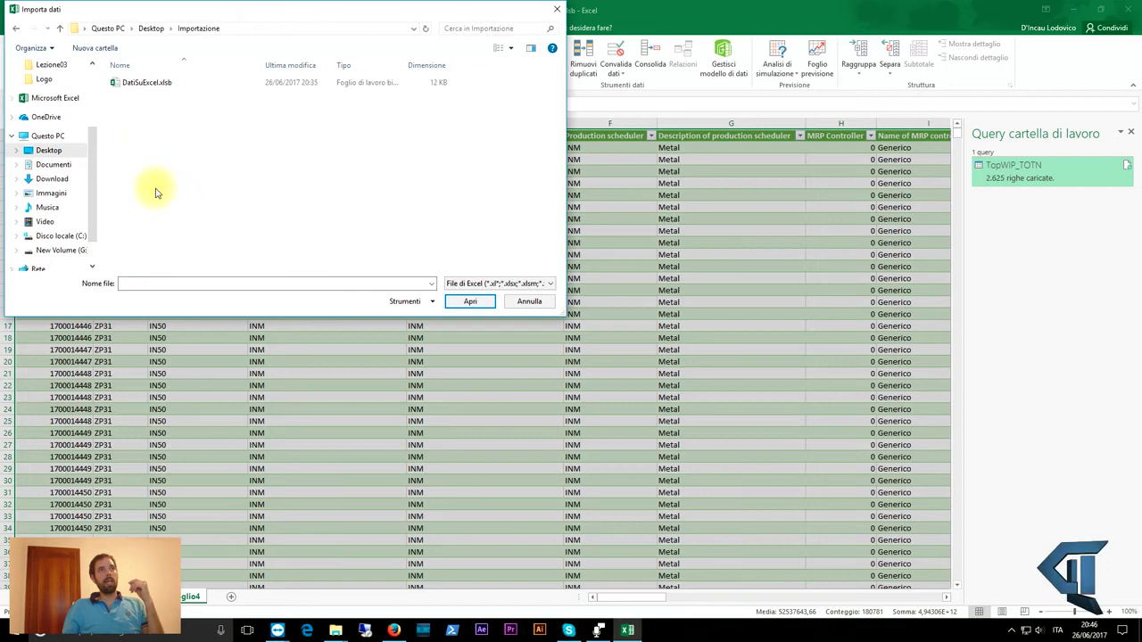
pyautogui.doubleClick(148, 83)
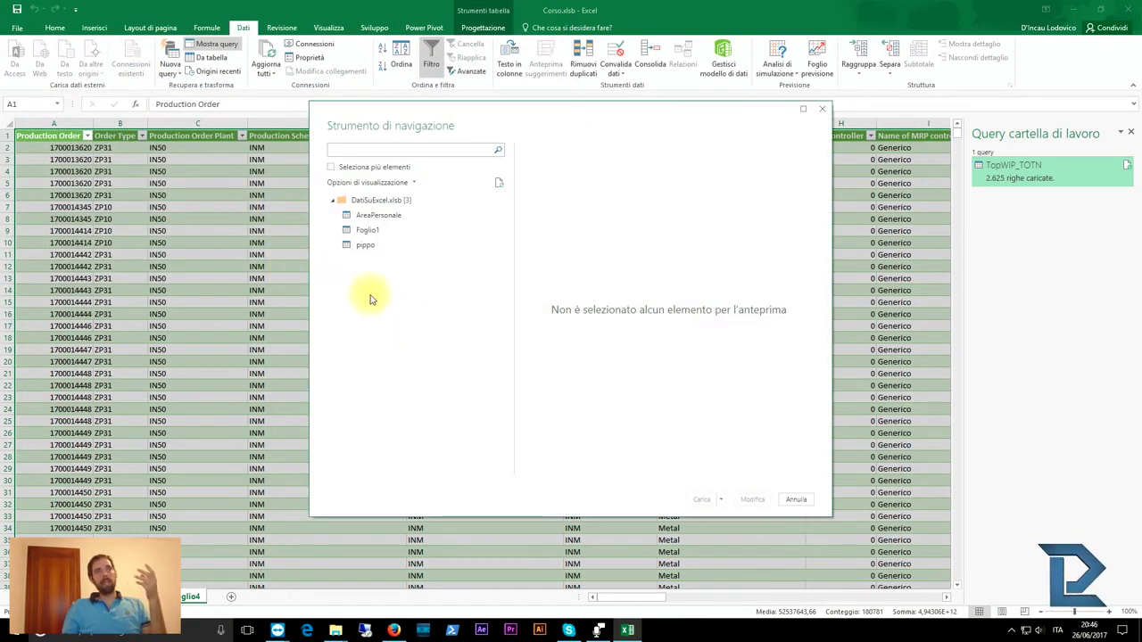
# - Preview the importable items Foglio1, AreaPersonale and pippo of DatiSuExcel.xlsb
pyautogui.click(367, 230)
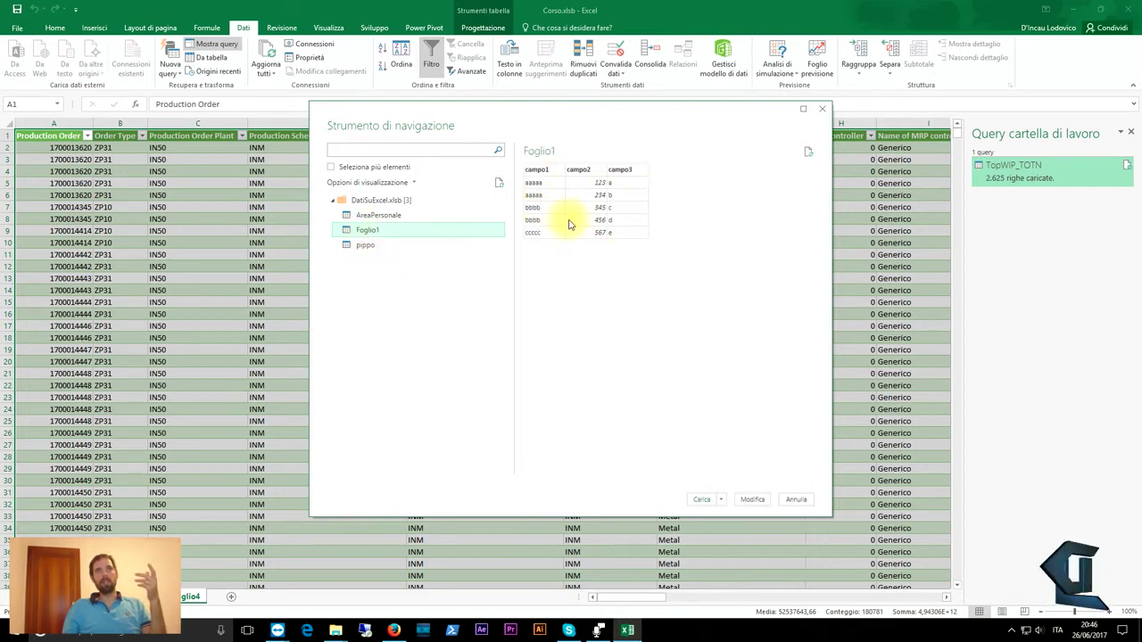
pyautogui.click(401, 220)
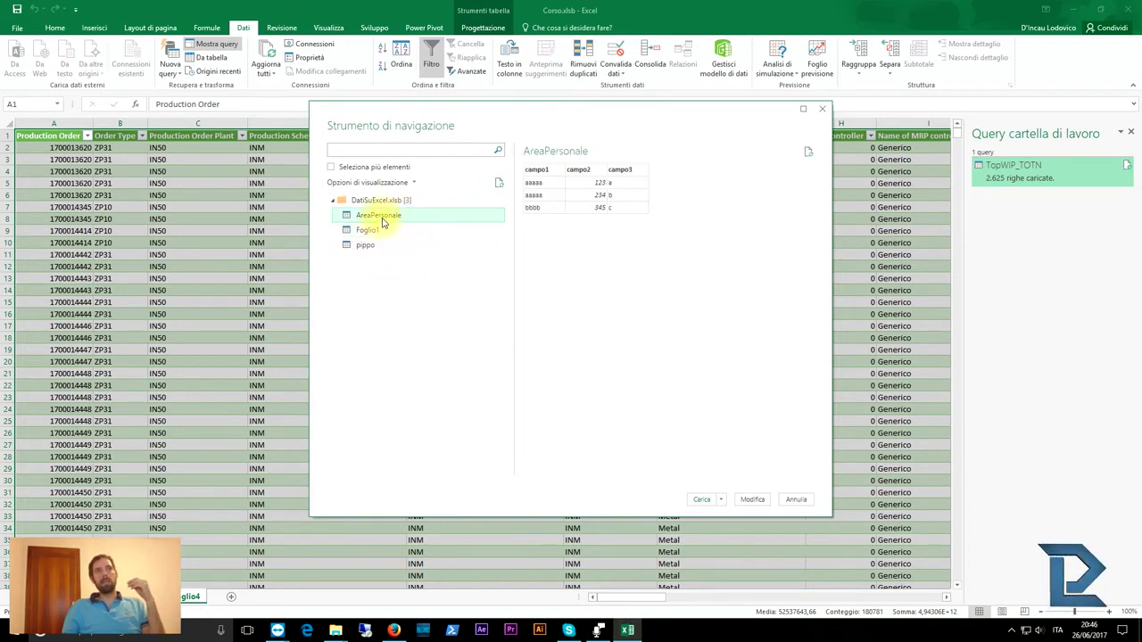
pyautogui.click(375, 245)
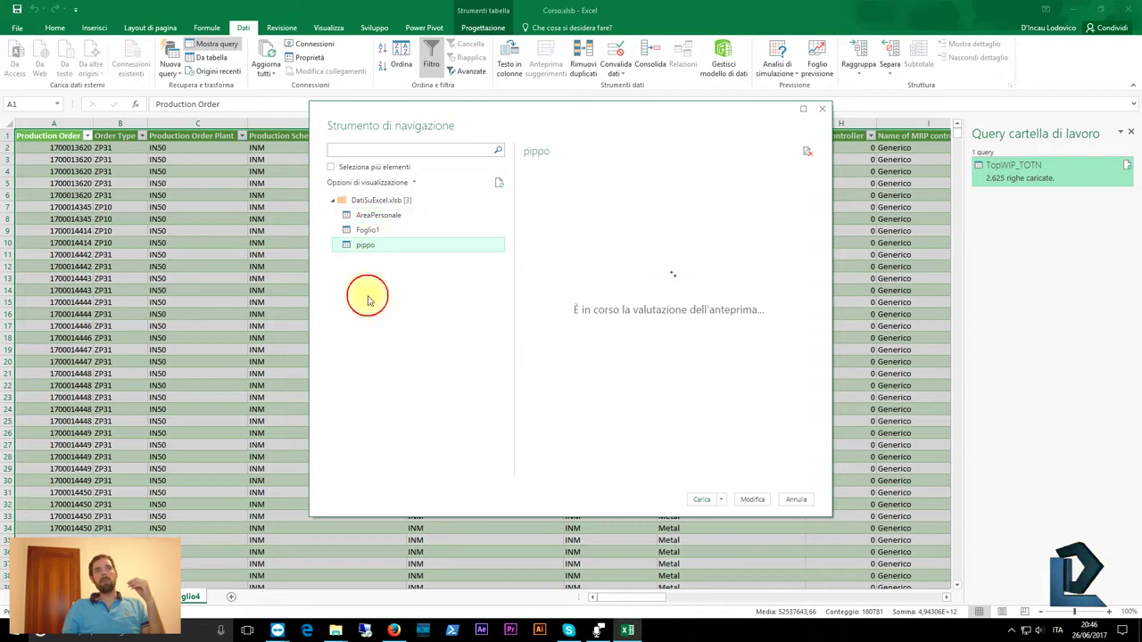
# - Open Foglio1 in the query editor and close it keeping the changes to load the table into the workbook
pyautogui.click(367, 231)
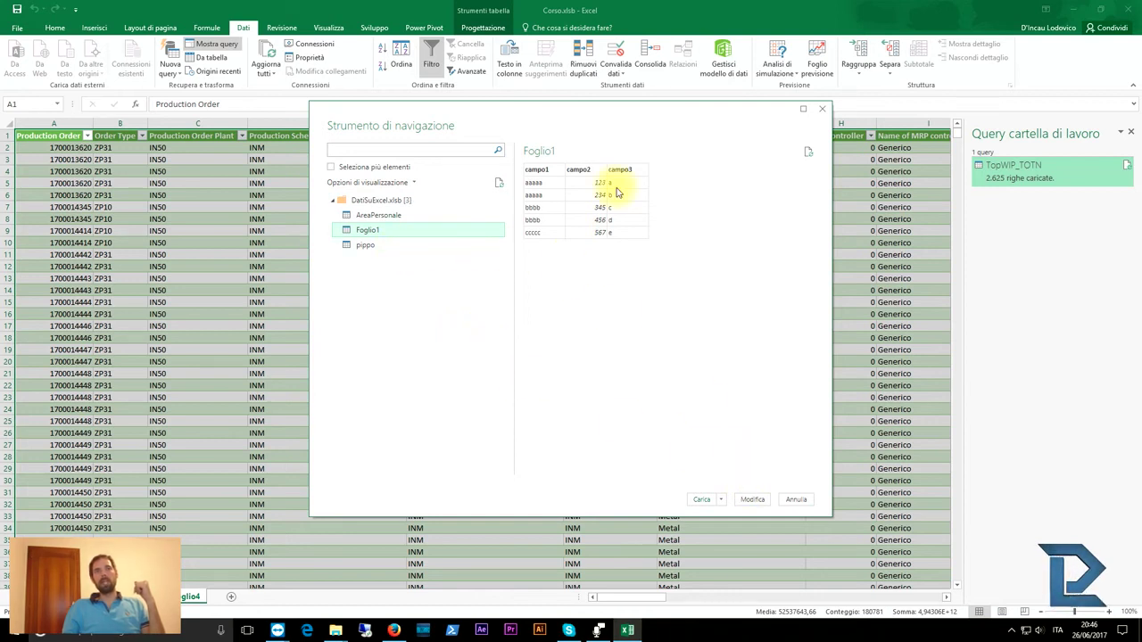
pyautogui.click(760, 503)
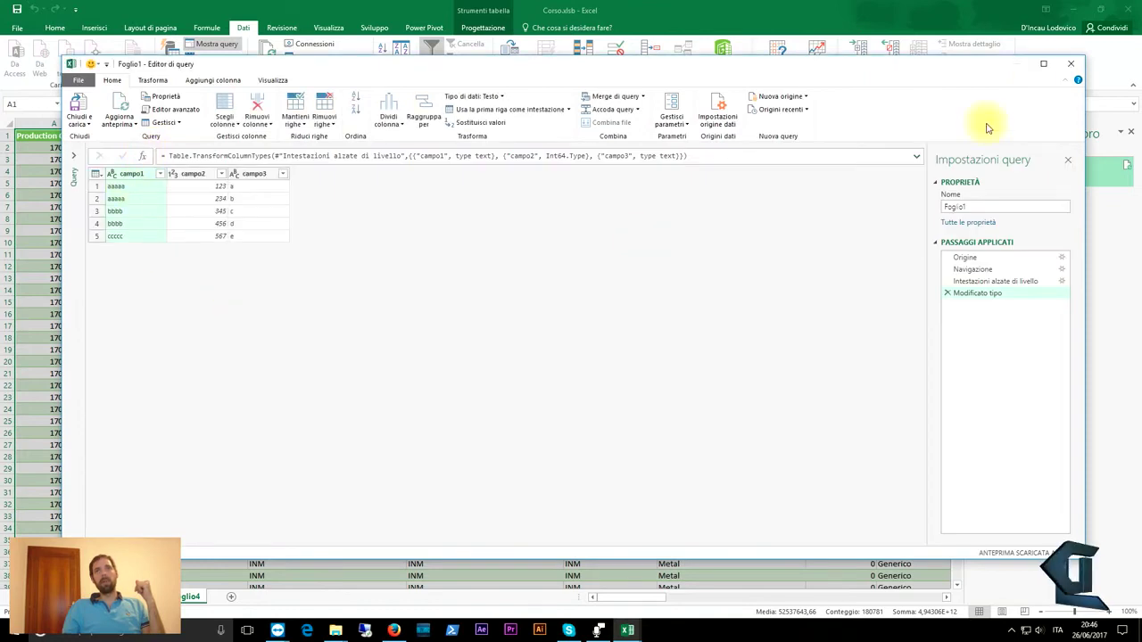
pyautogui.hotkey('alt', 'F4')
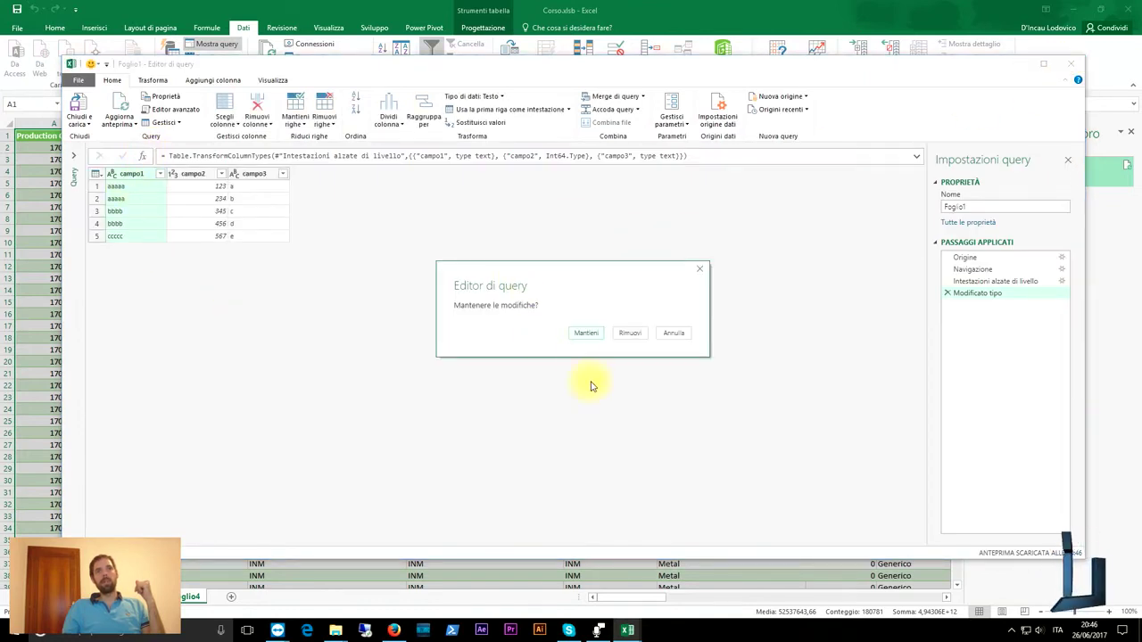
pyautogui.click(583, 333)
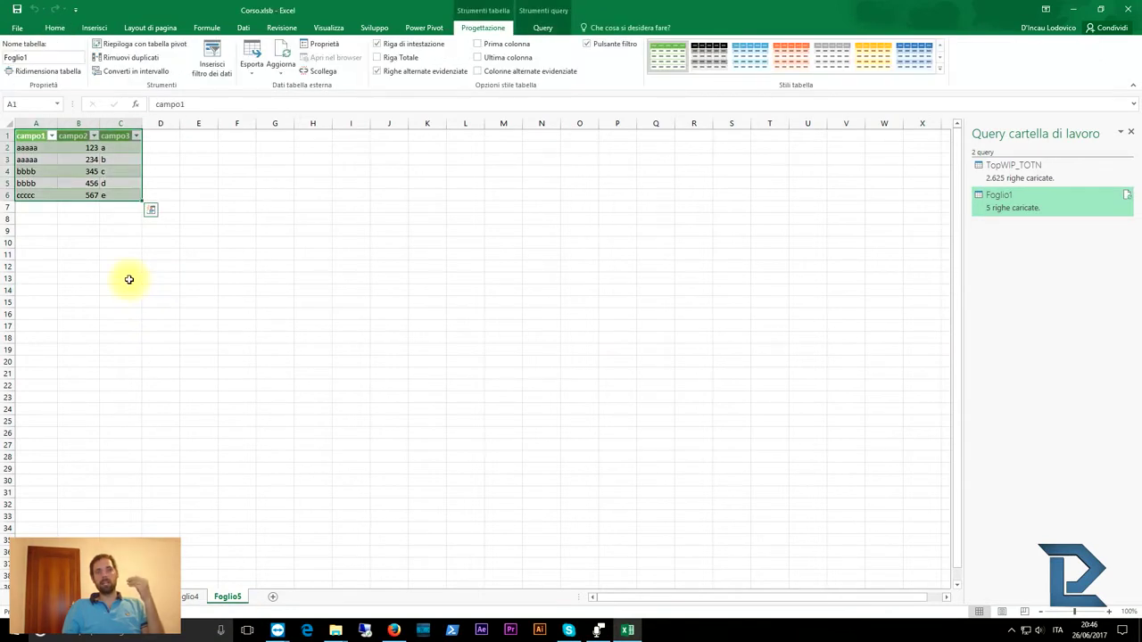
pyautogui.click(82, 229)
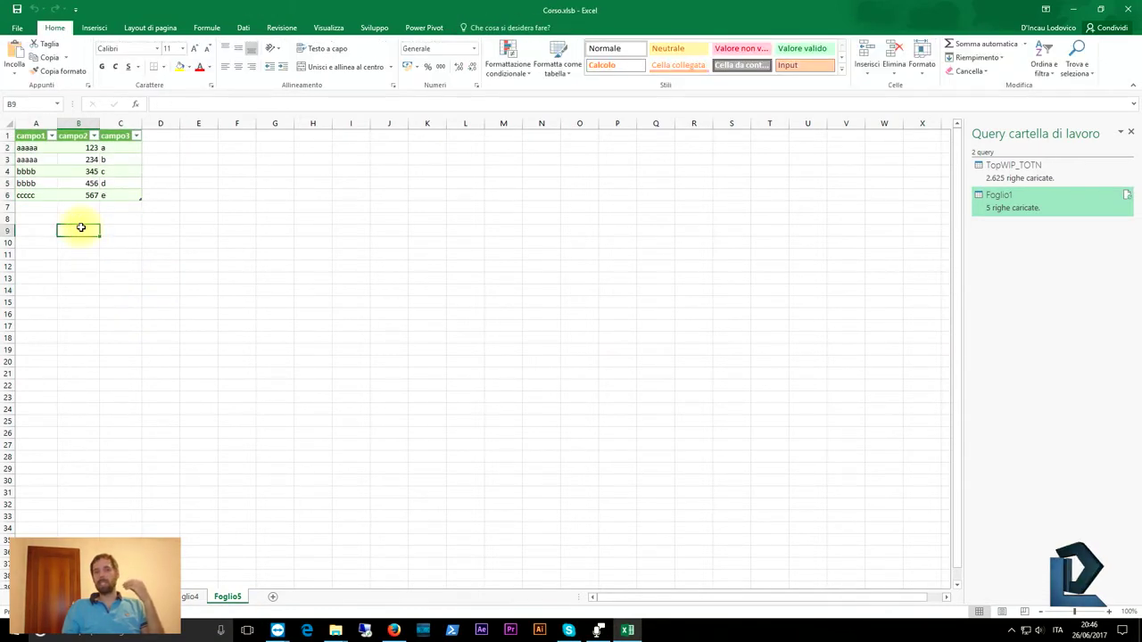
# - Name the range A1:C4 of the loaded table setpersonale and select it through the list of defined names
pyautogui.moveTo(29, 137); pyautogui.dragTo(134, 171)
pyautogui.click(26, 102)
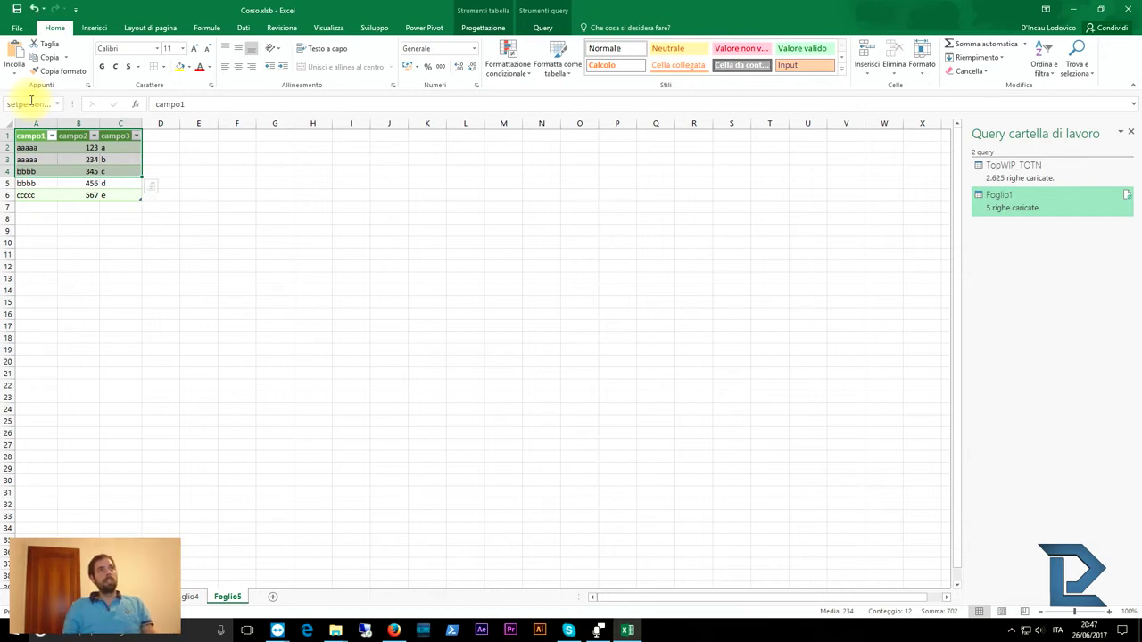
pyautogui.click(169, 287)
pyautogui.click(57, 103)
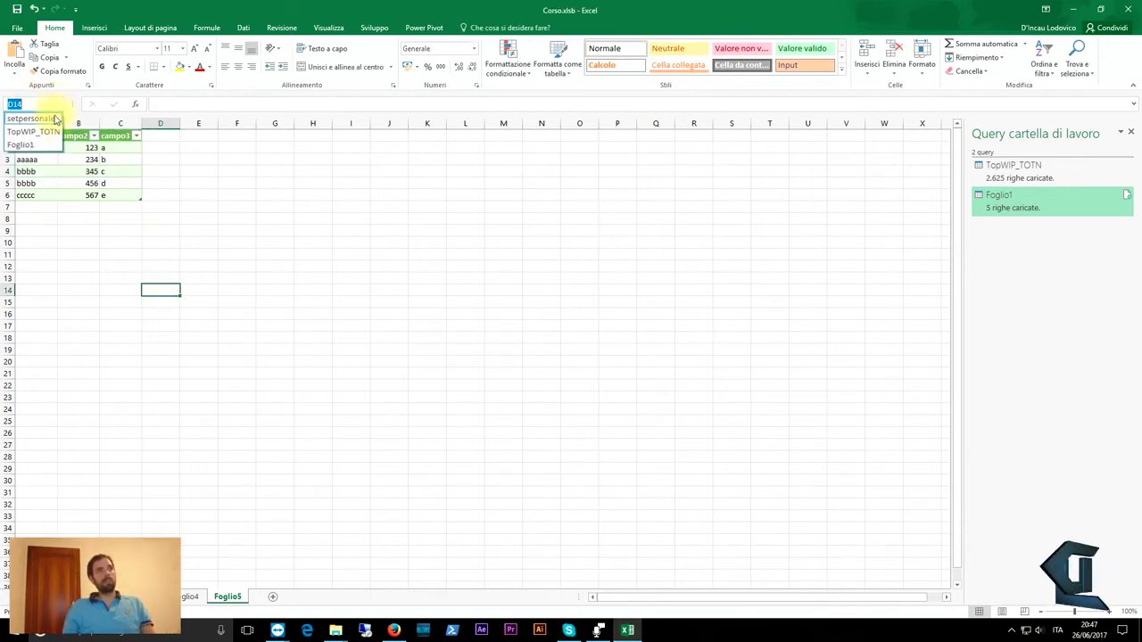
pyautogui.click(40, 119)
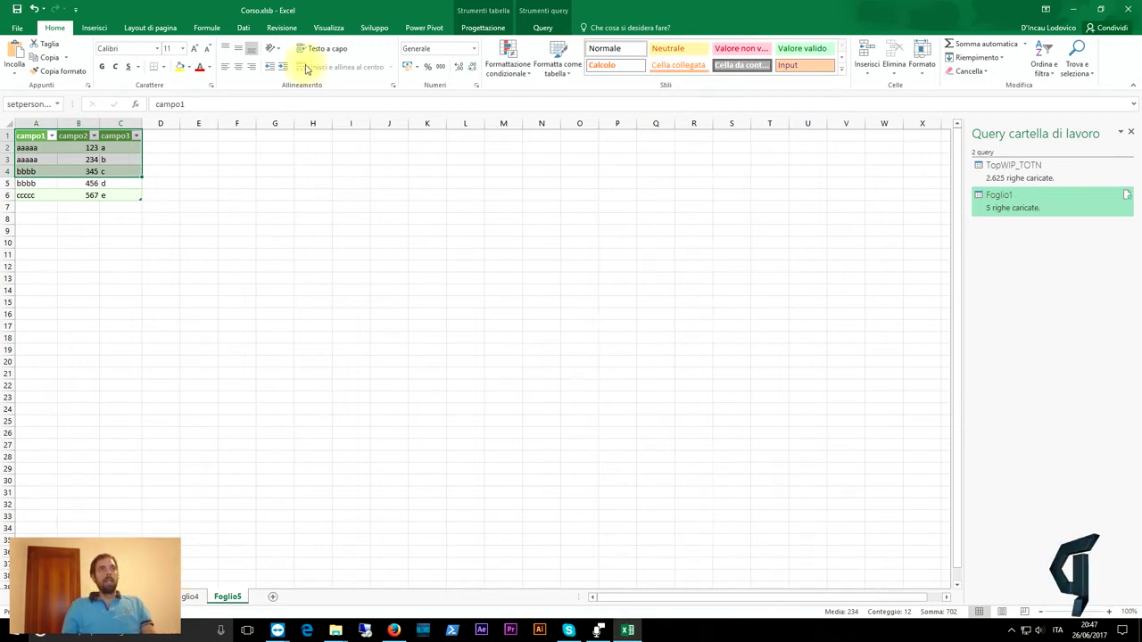
# - Look through the database and other query sources, choose the MS Access Database data source for an ODBC query, and cancel it
pyautogui.click(244, 27)
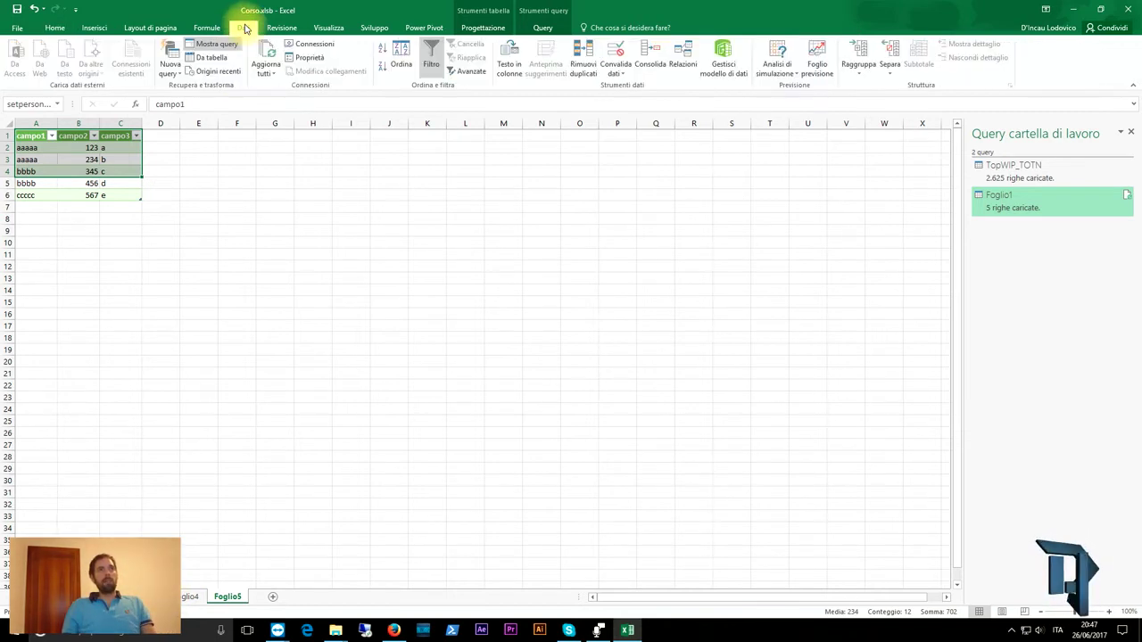
pyautogui.click(170, 68)
pyautogui.moveTo(205, 119)
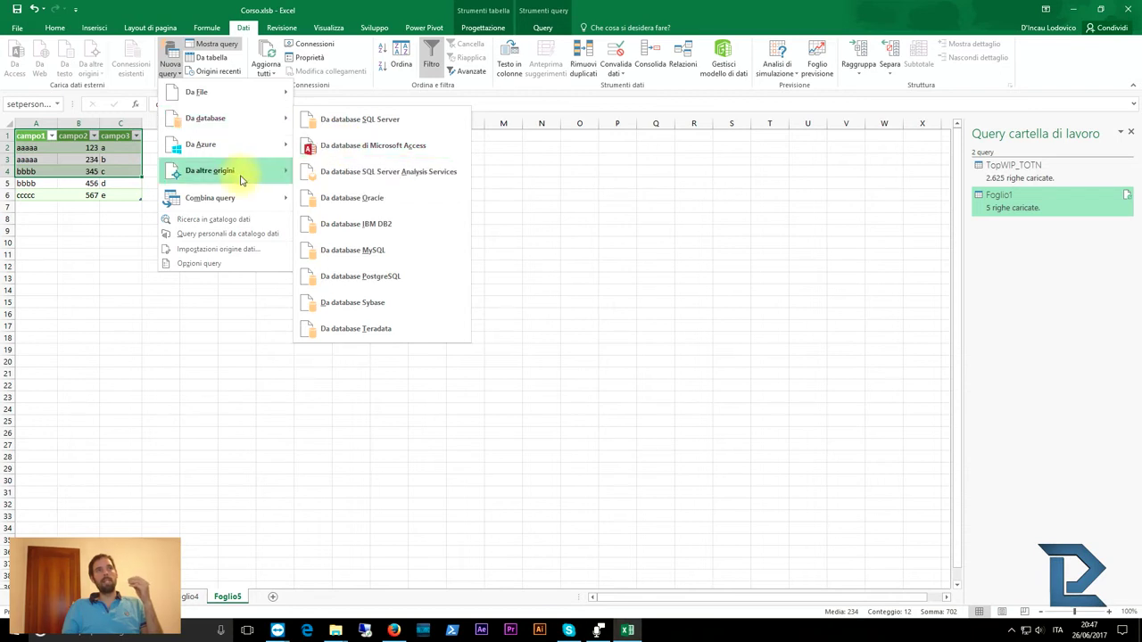
pyautogui.moveTo(242, 176)
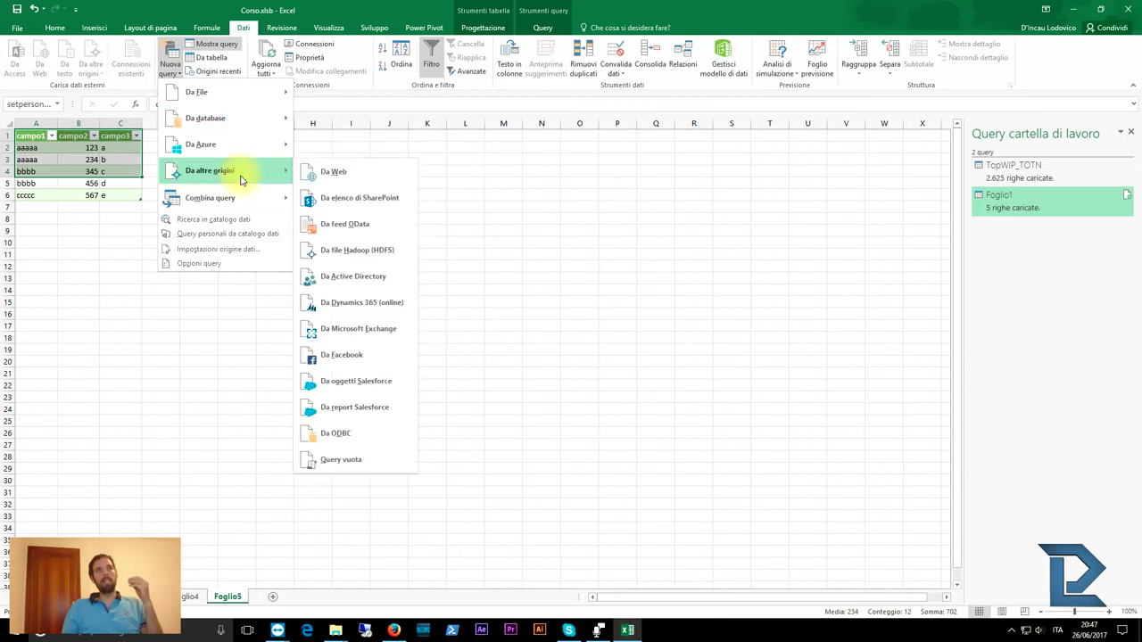
pyautogui.click(373, 434)
pyautogui.click(430, 301)
pyautogui.click(429, 326)
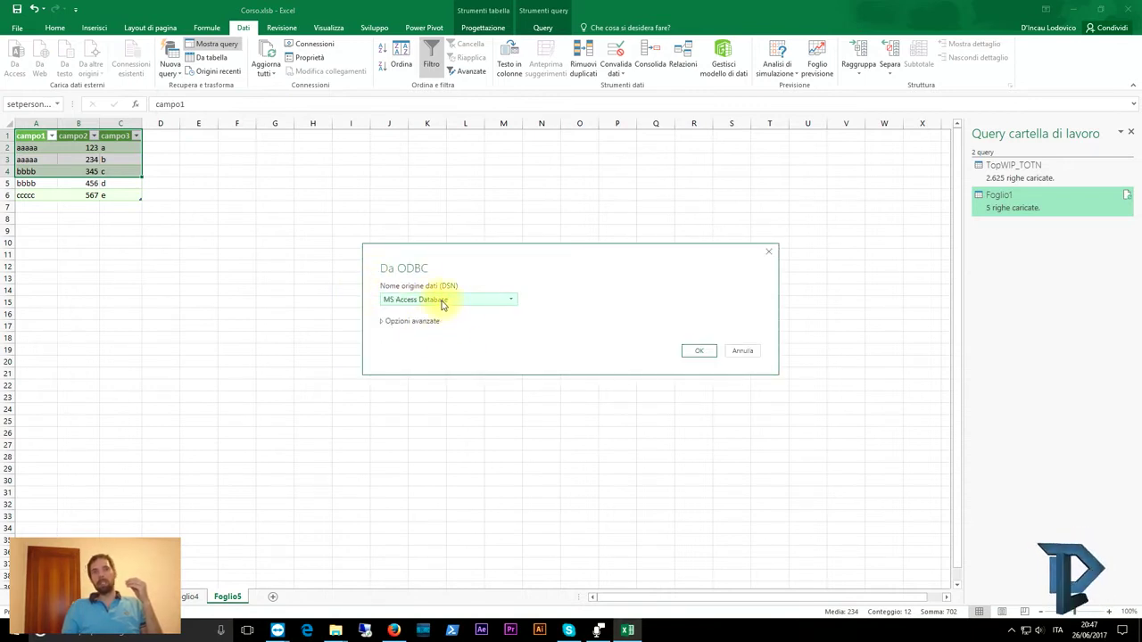
pyautogui.click(744, 350)
# - Create a new query from the Access database dbaccess.accdb in the desktop's Importazione folder and select Tabella1 to preview its data
pyautogui.click(169, 71)
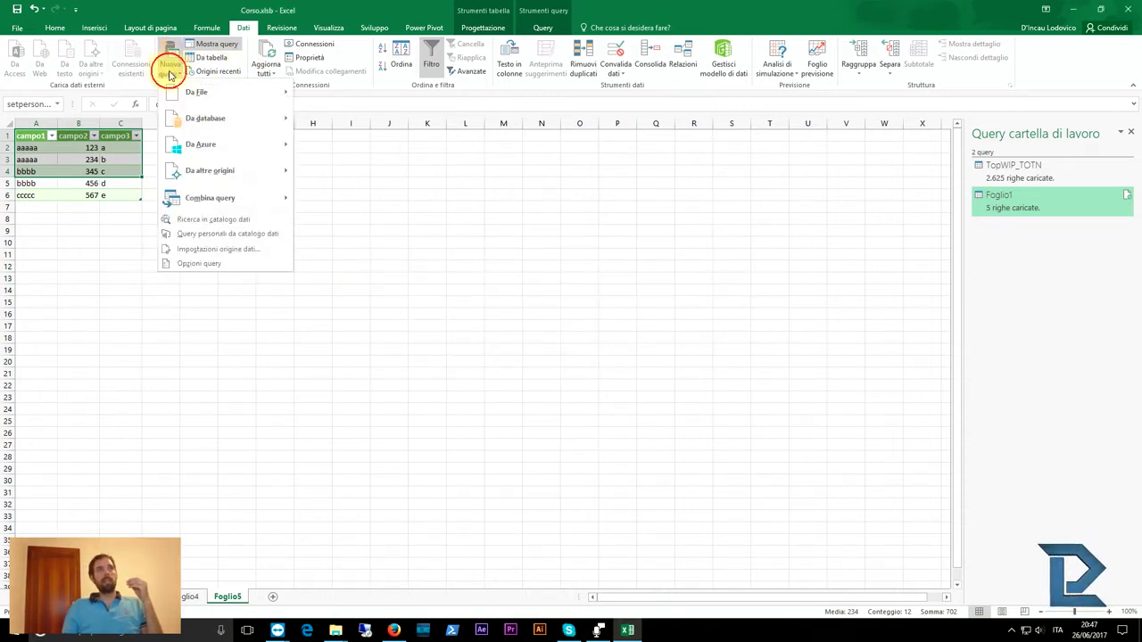
pyautogui.click(373, 147)
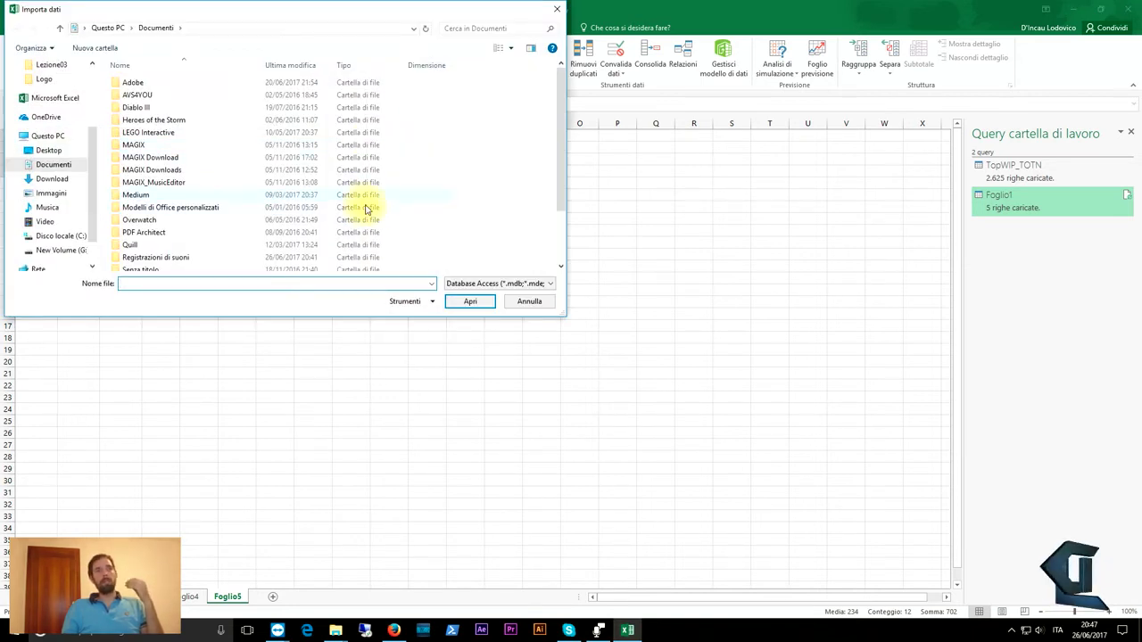
pyautogui.click(503, 228)
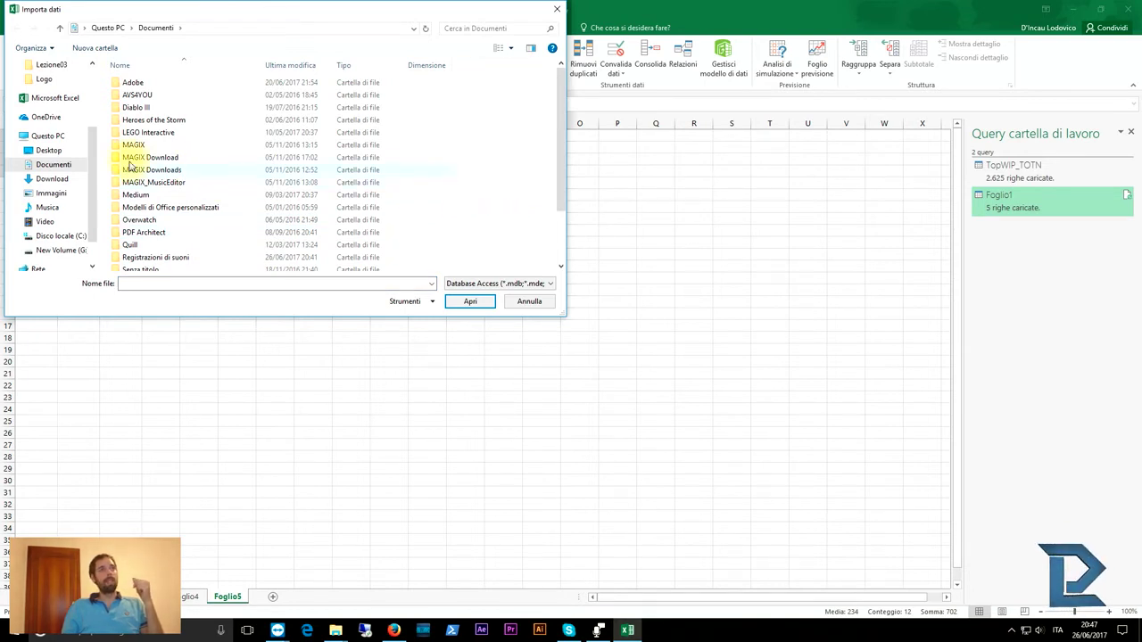
pyautogui.click(45, 150)
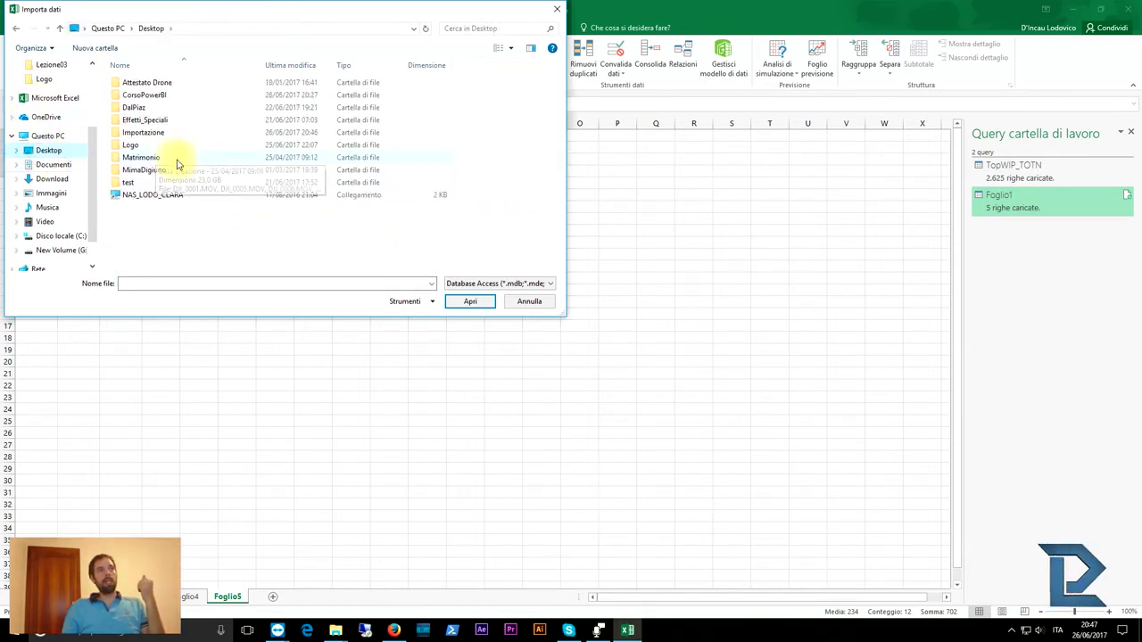
pyautogui.doubleClick(146, 131)
pyautogui.doubleClick(147, 83)
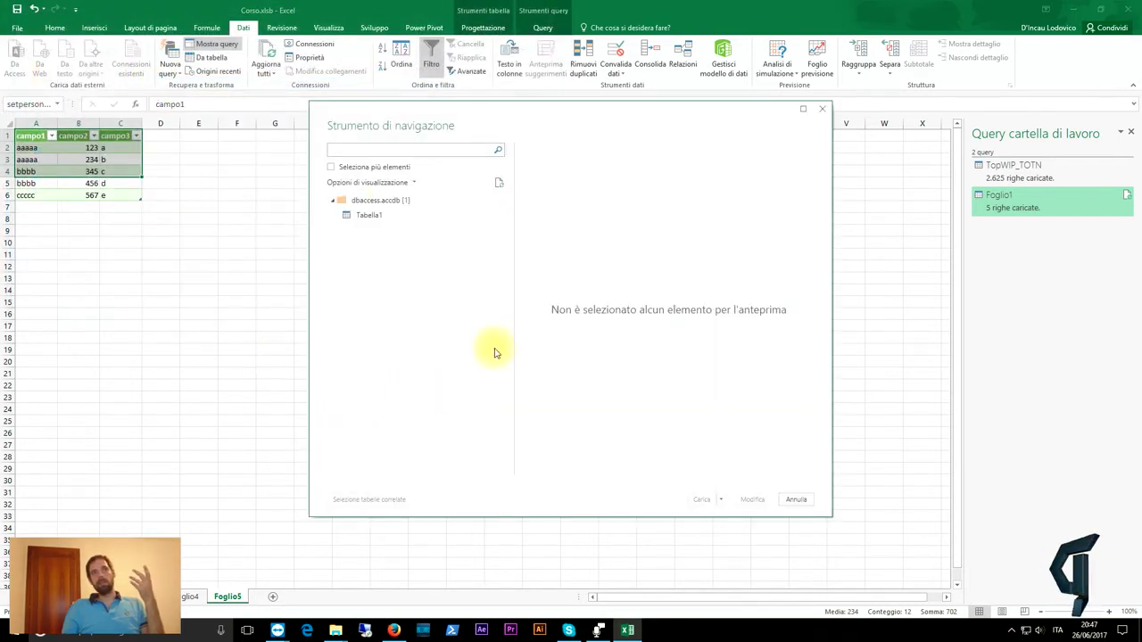
pyautogui.click(368, 215)
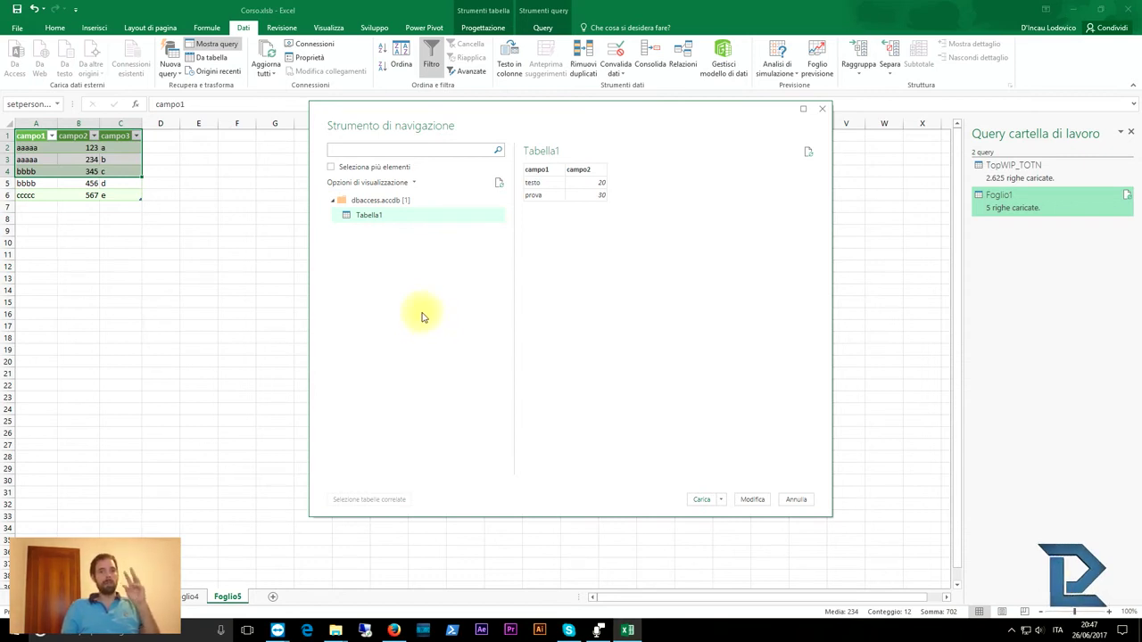
pyautogui.click(422, 314)
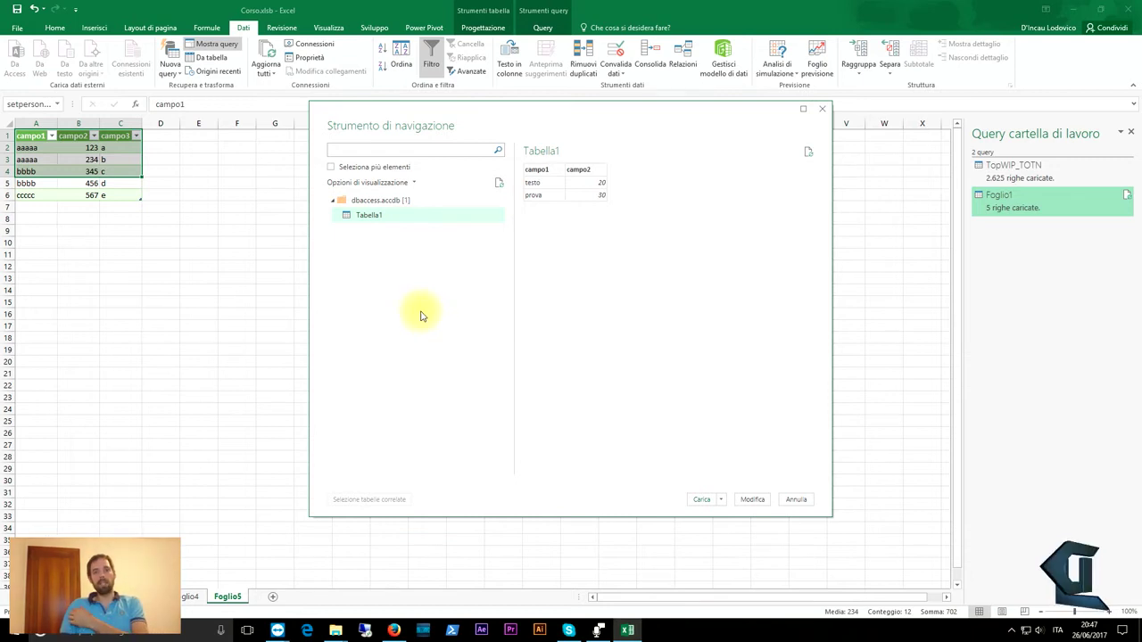
# - Open Tabella1 in the query editor, expand the list of queries and compare it with Foglio1
pyautogui.click(753, 501)
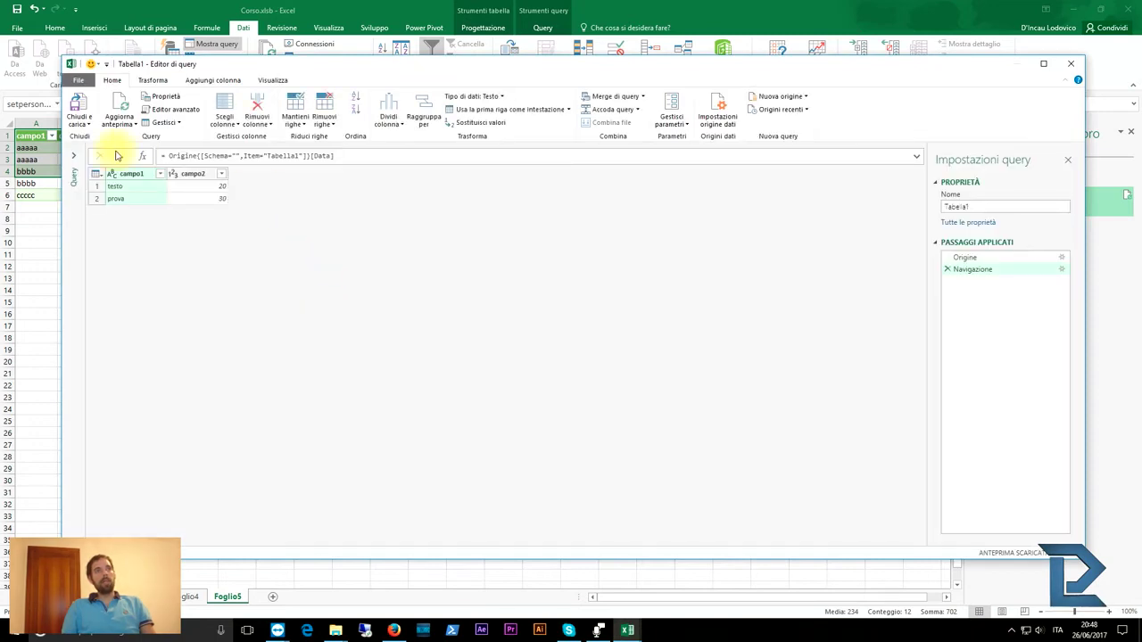
pyautogui.click(74, 155)
pyautogui.click(103, 167)
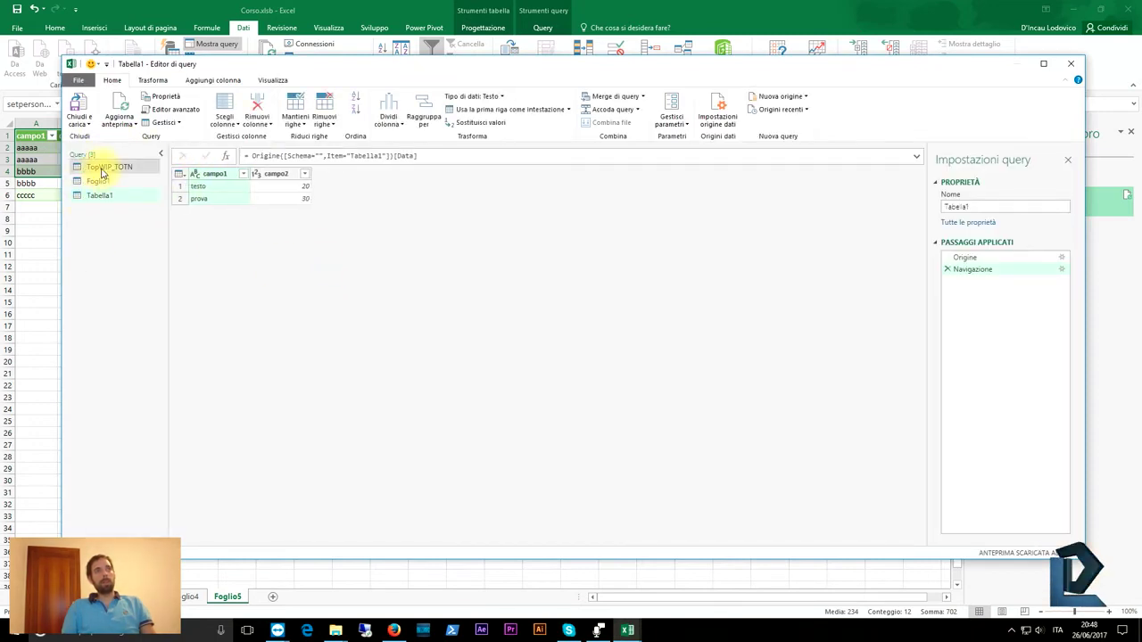
pyautogui.click(102, 182)
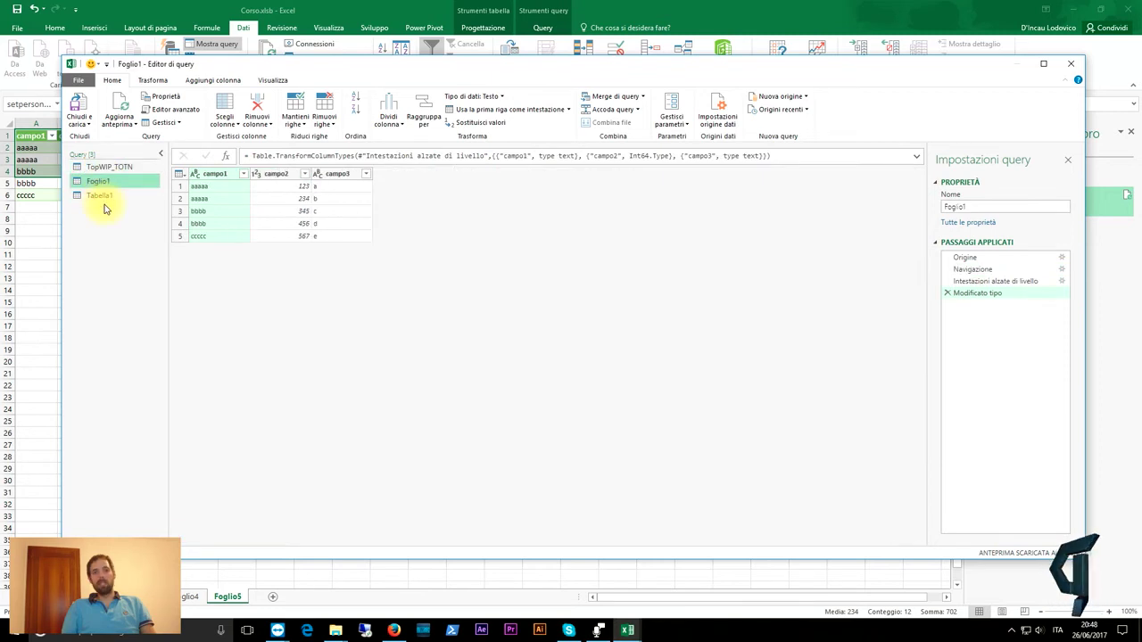
pyautogui.click(98, 192)
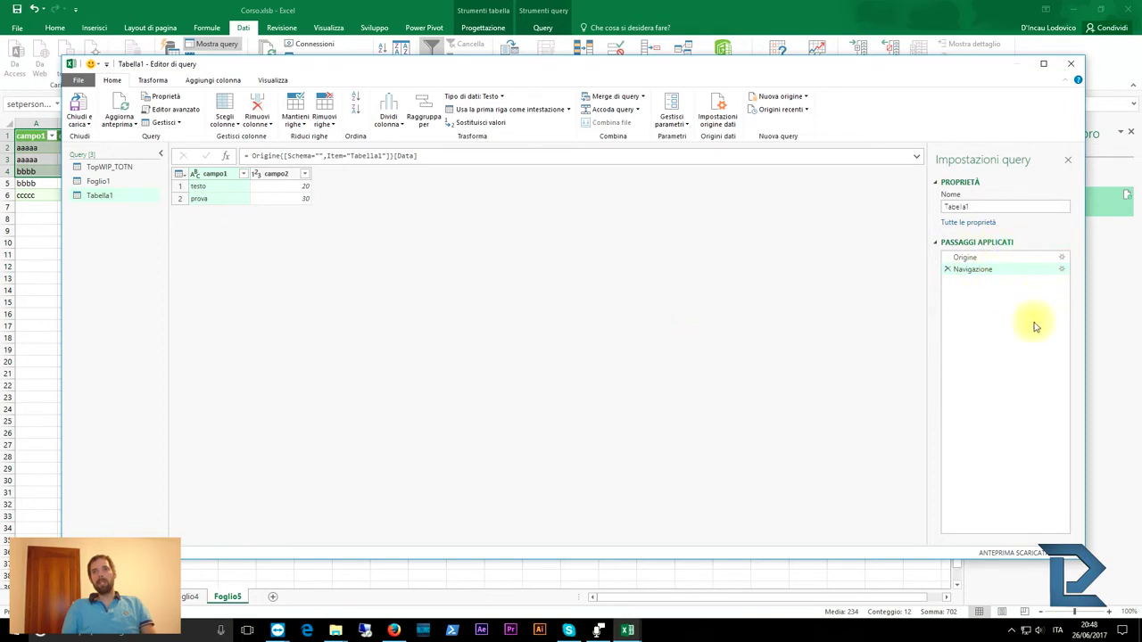
# - Review the Access source settings in Tabella1's Origine step, including the open-as options, and cancel without changes
pyautogui.click(1008, 257)
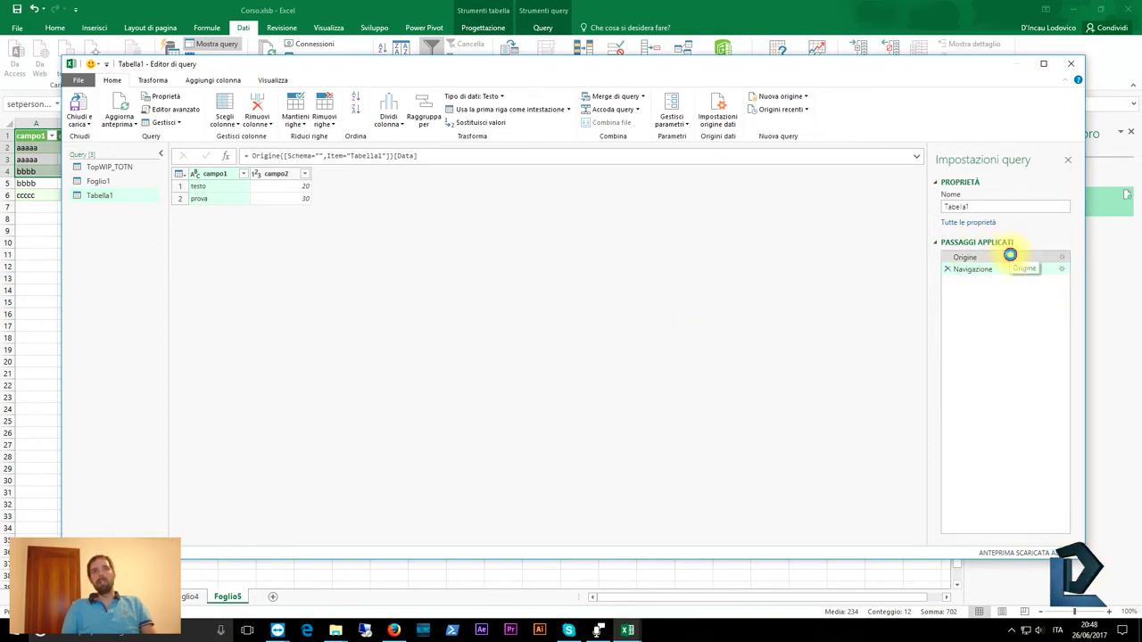
pyautogui.click(1062, 259)
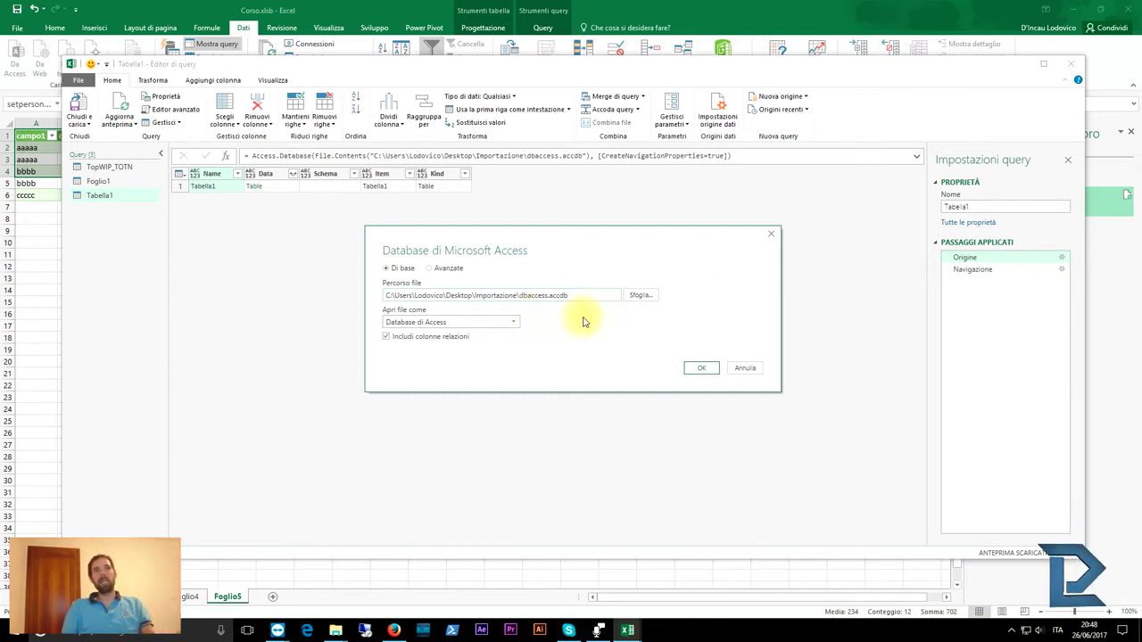
pyautogui.click(514, 322)
pyautogui.click(516, 322)
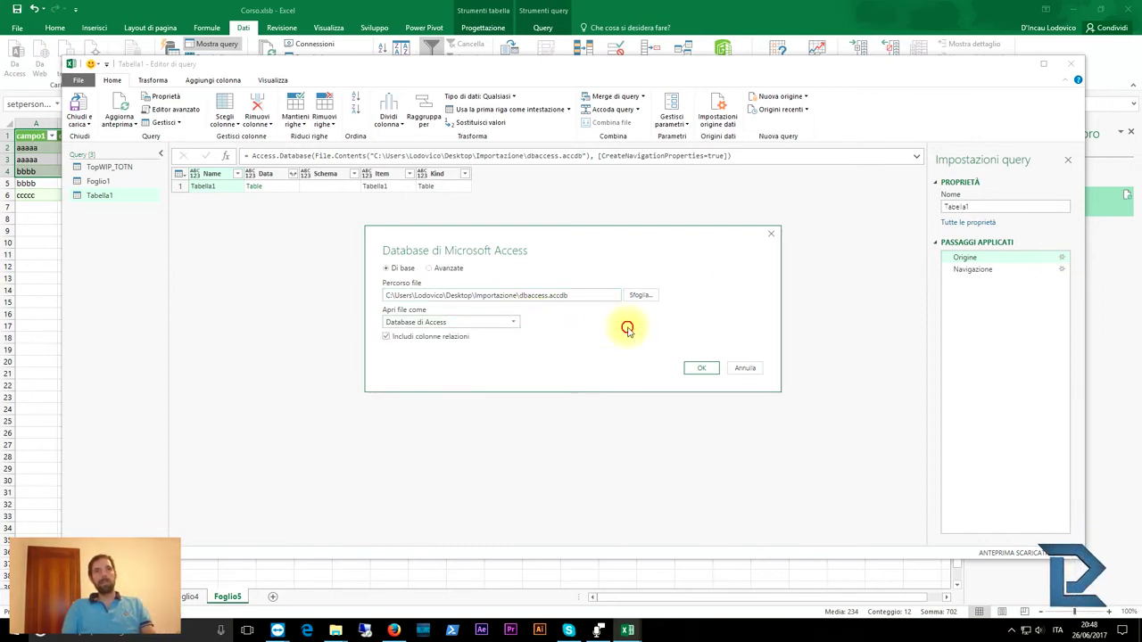
pyautogui.click(754, 368)
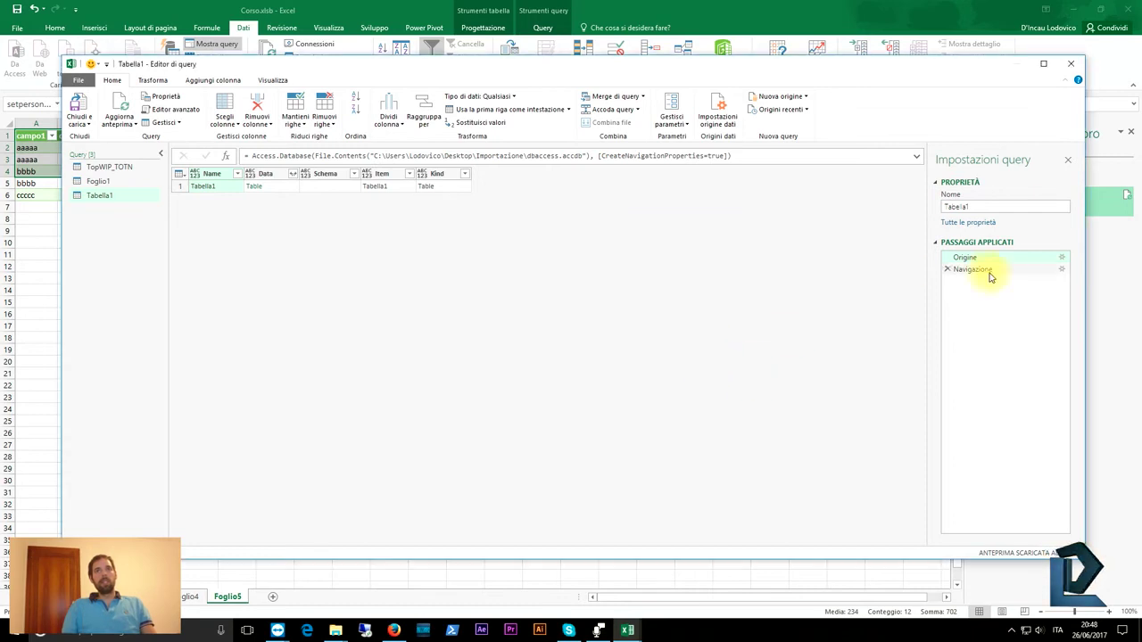
# - Close the query editor keeping the changes to load Tabella1 into a new sheet of the workbook
pyautogui.click(1070, 63)
pyautogui.click(597, 342)
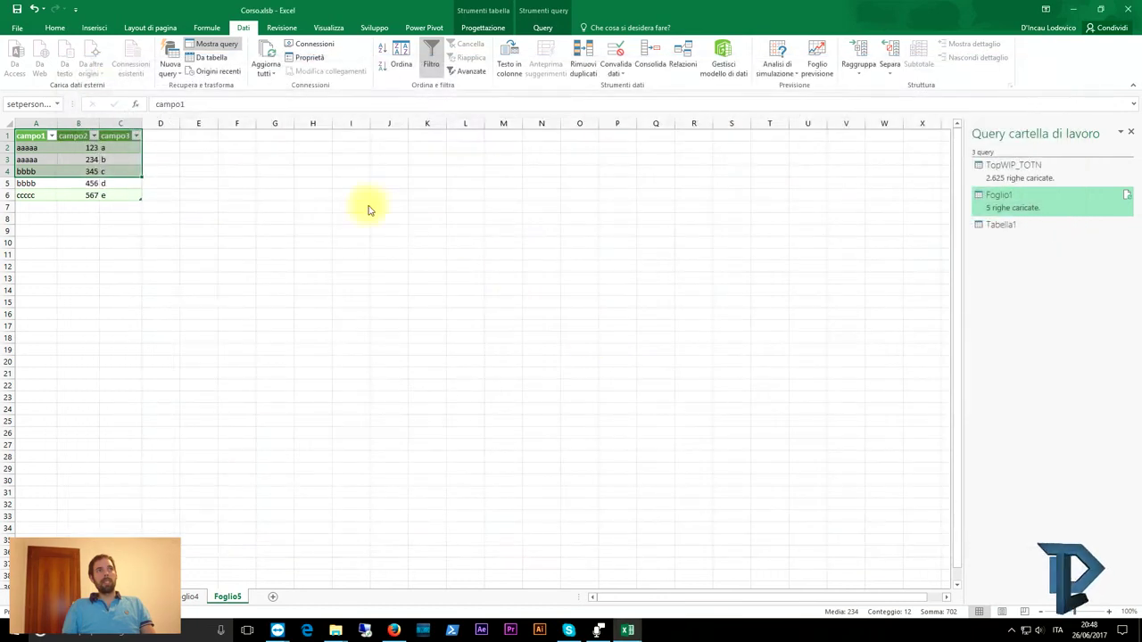
pyautogui.click(50, 218)
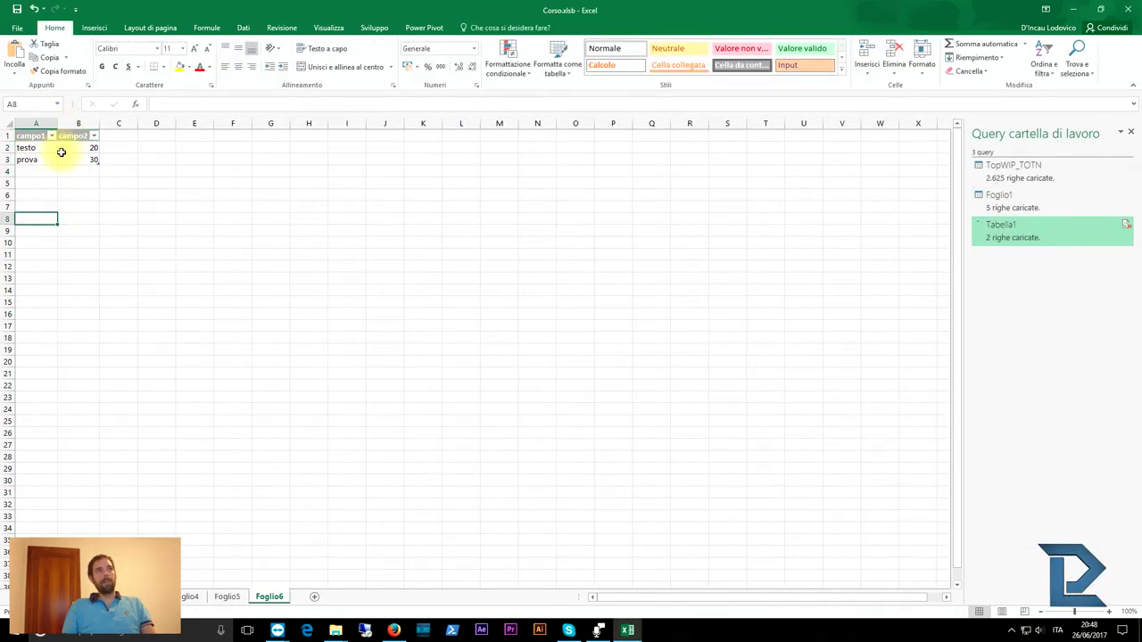
pyautogui.click(62, 151)
pyautogui.click(64, 222)
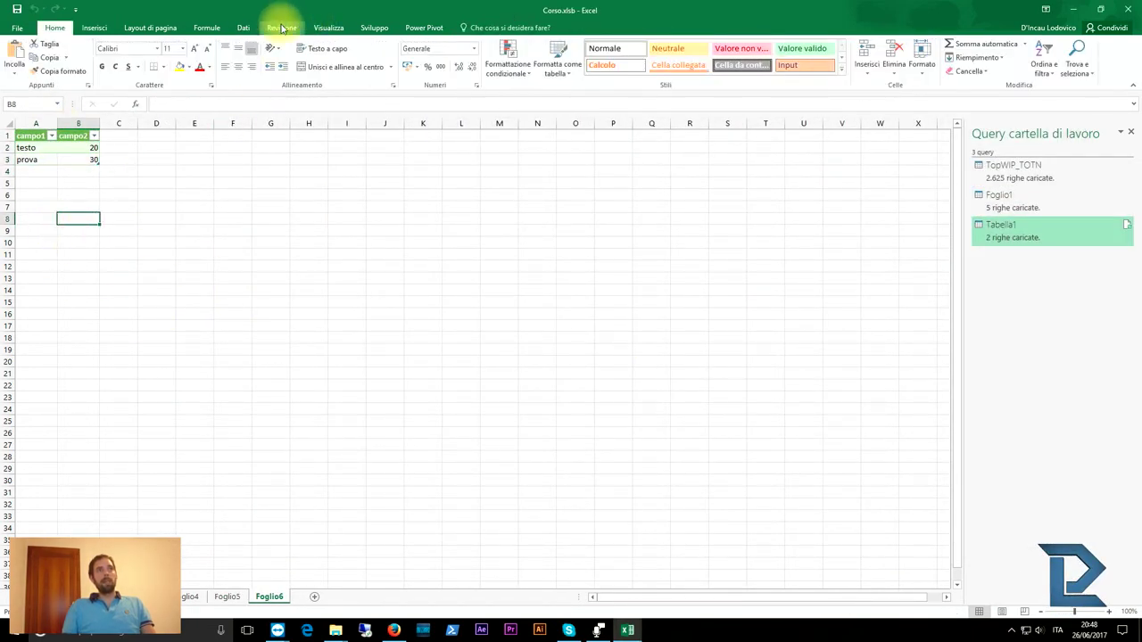
# - Start a new query from a SQL Server database, entering nome istanza as the server and database as the database name
pyautogui.click(240, 27)
pyautogui.click(169, 69)
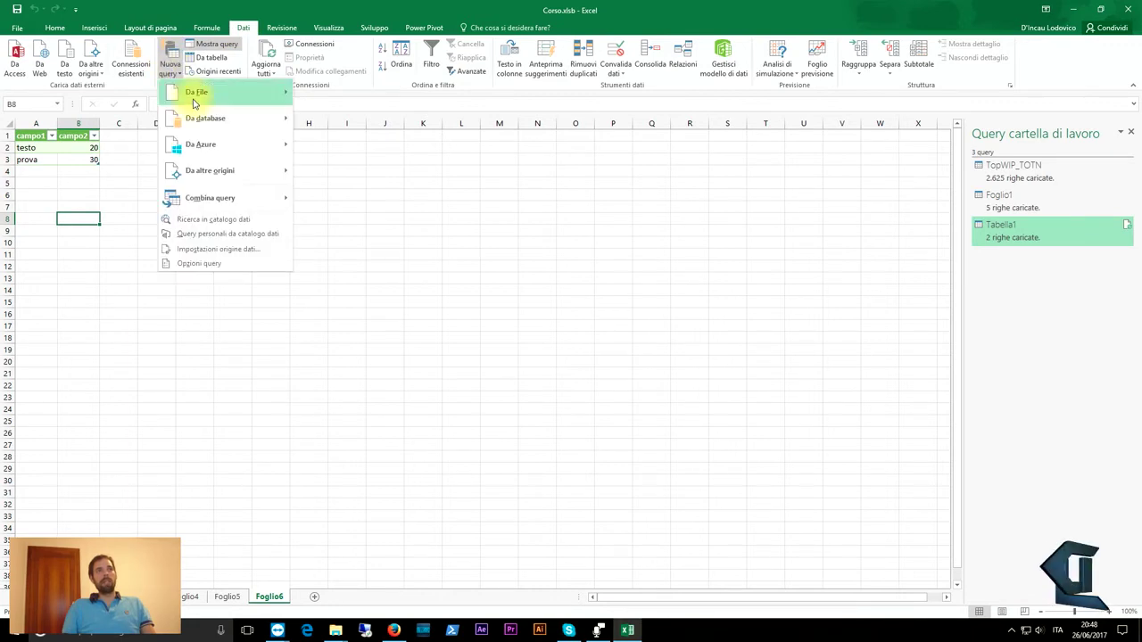
pyautogui.moveTo(198, 116)
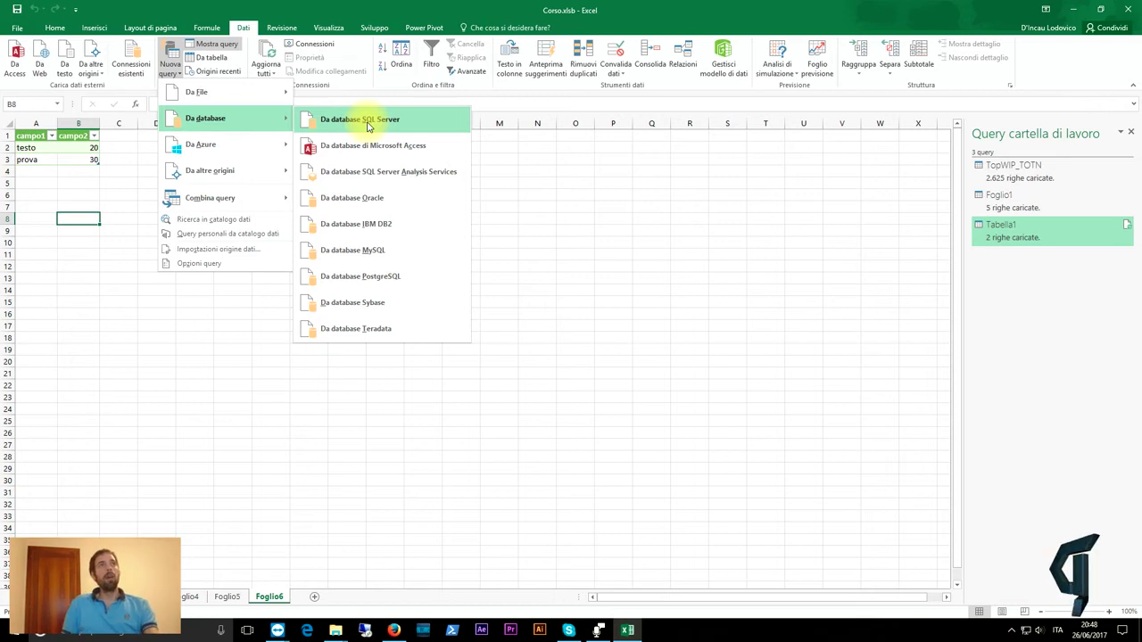
pyautogui.moveTo(241, 172)
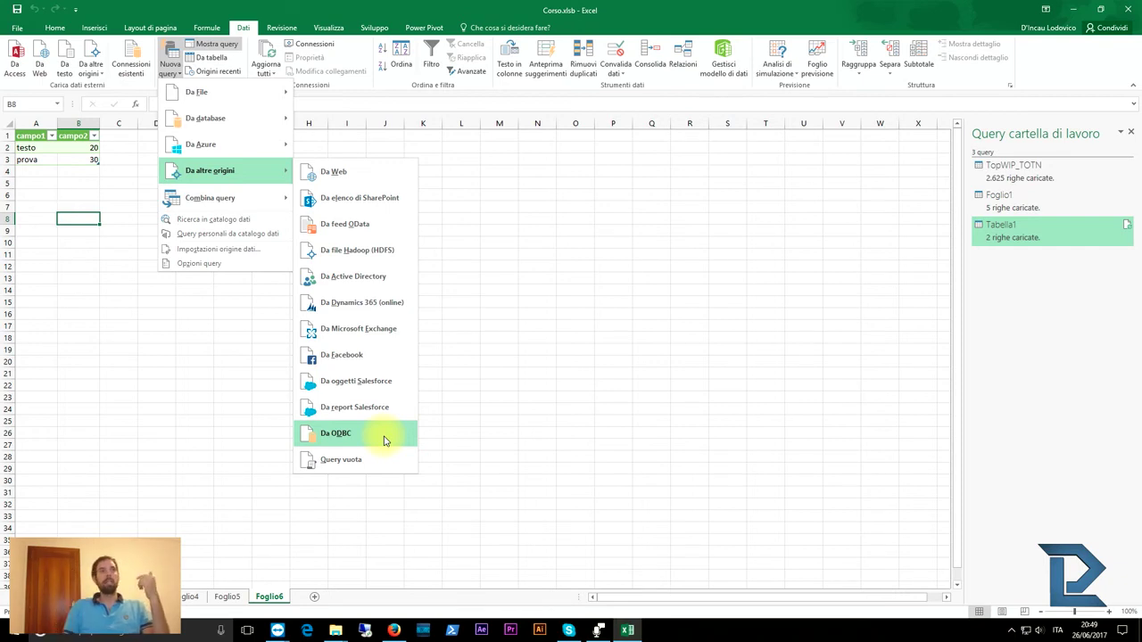
pyautogui.moveTo(250, 116)
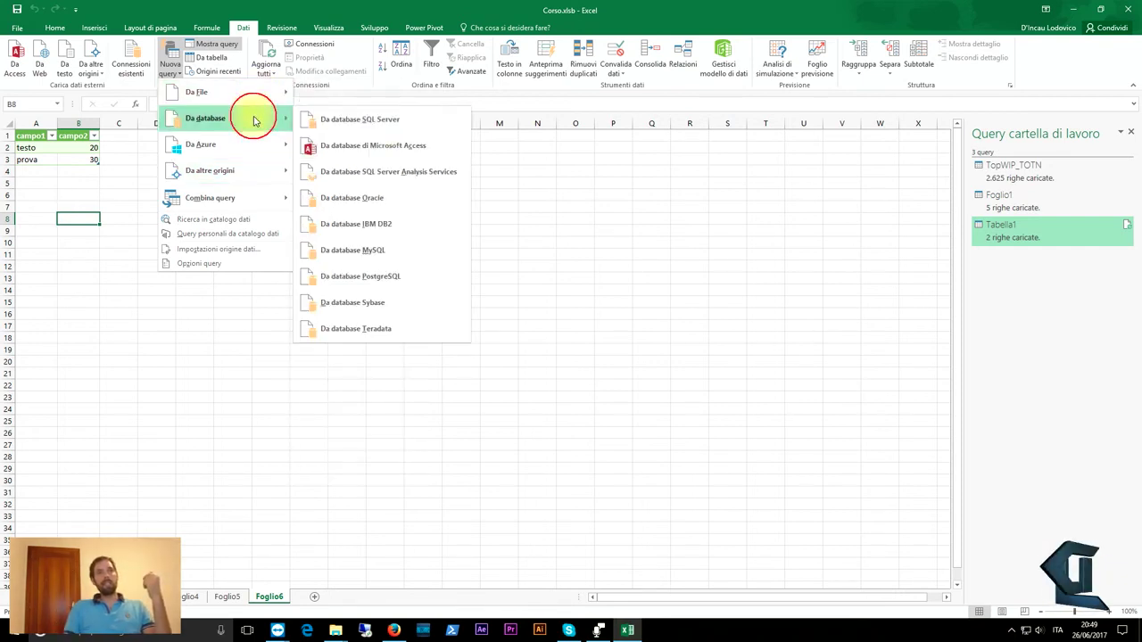
pyautogui.click(427, 125)
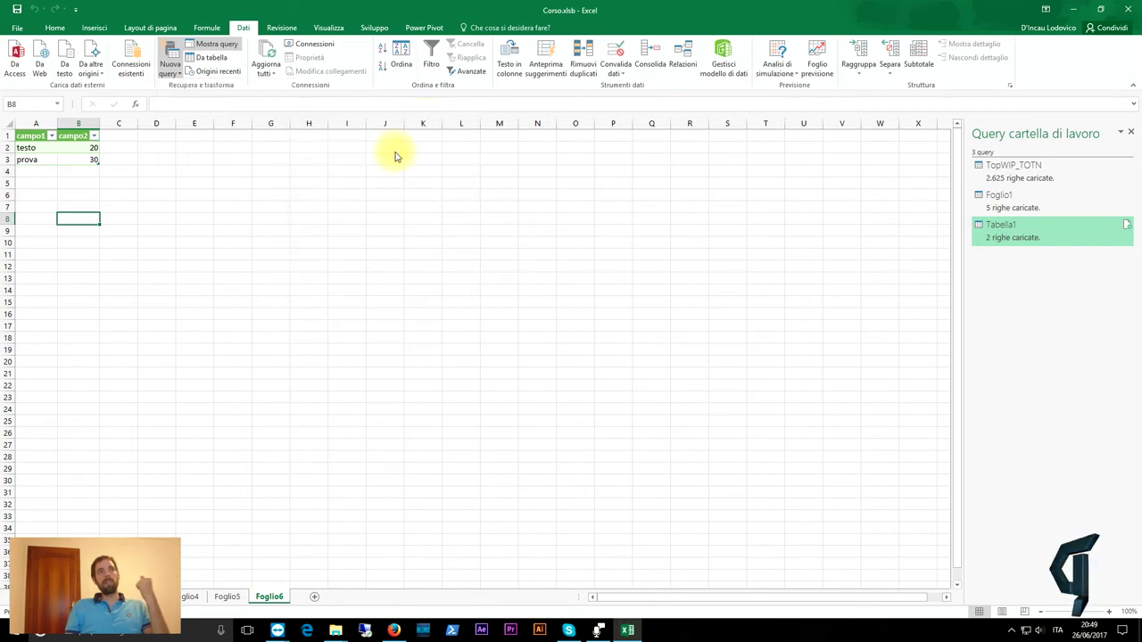
pyautogui.moveTo(507, 244); pyautogui.dragTo(461, 233)
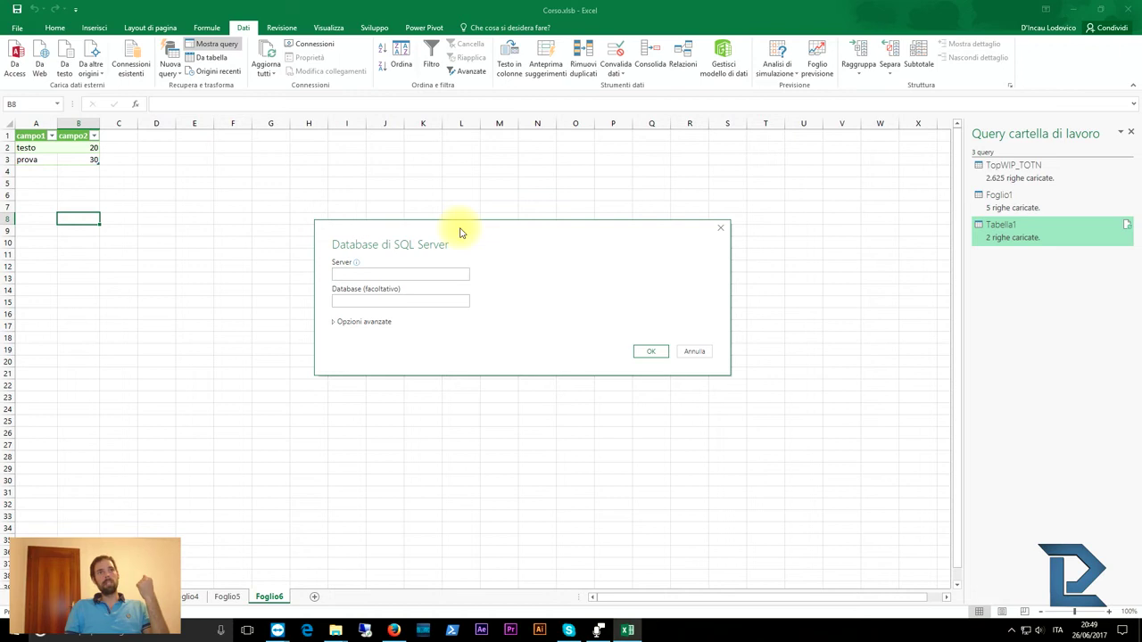
pyautogui.click(358, 275)
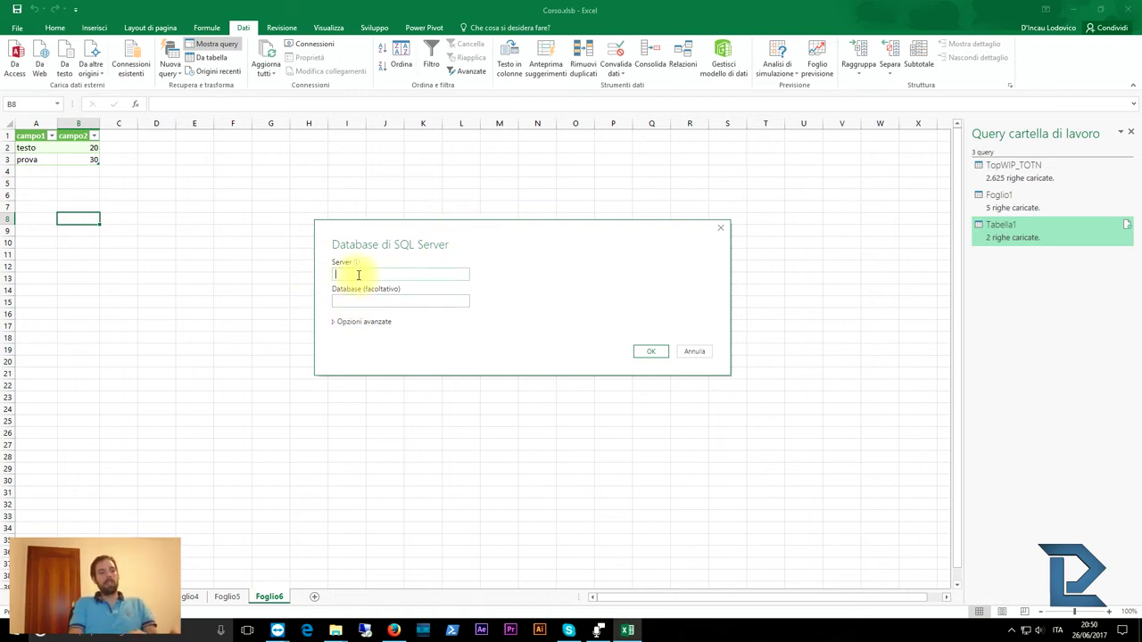
pyautogui.write('nome\\istanza')
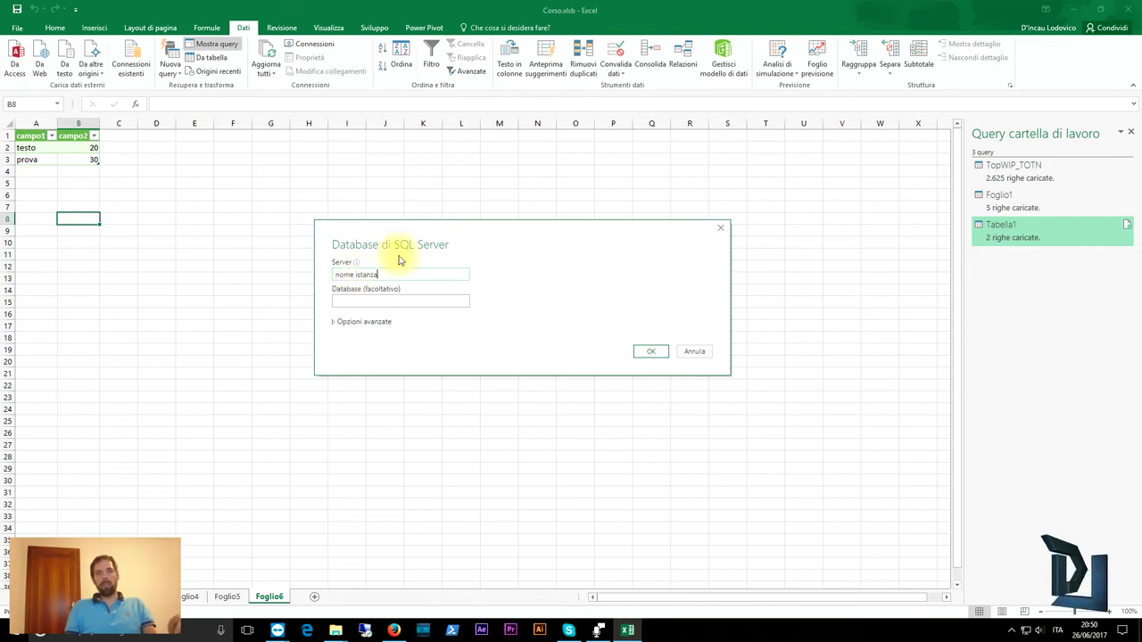
pyautogui.click(403, 305)
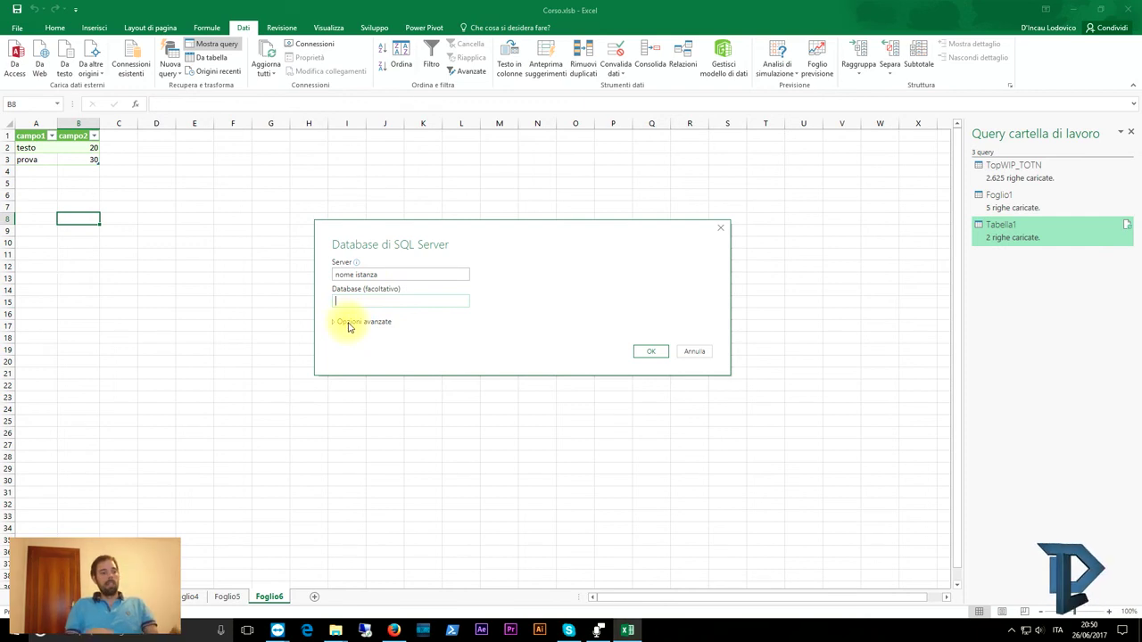
pyautogui.write('database')
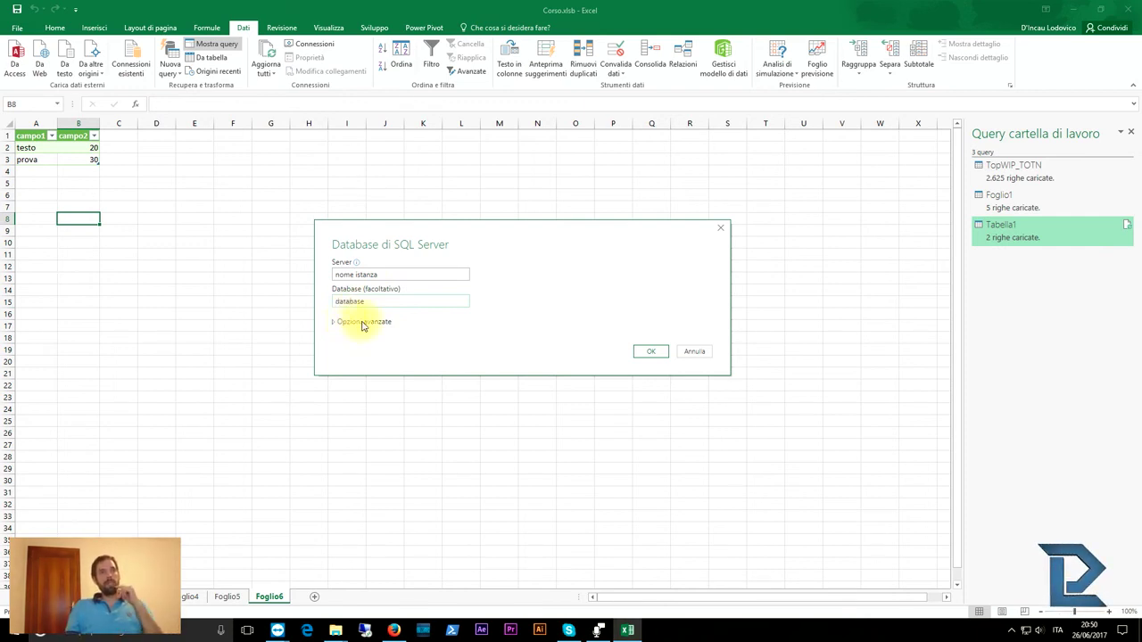
# - Show the advanced options with the SQL statement field, continue to the connection credentials, and cancel the SQL Server query
pyautogui.click(362, 322)
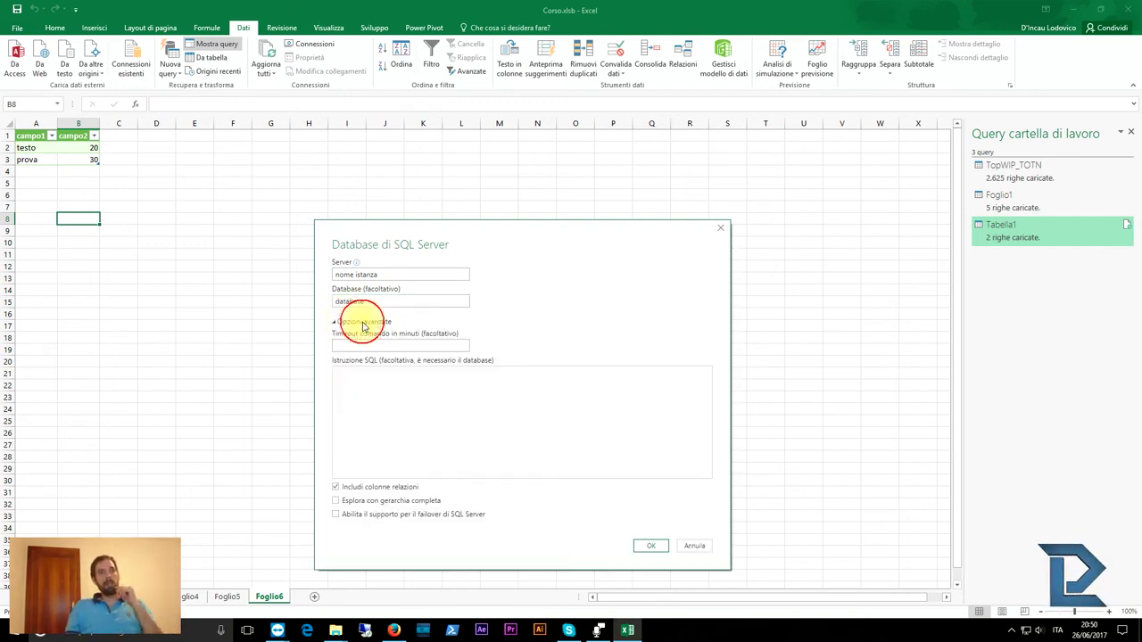
pyautogui.click(416, 428)
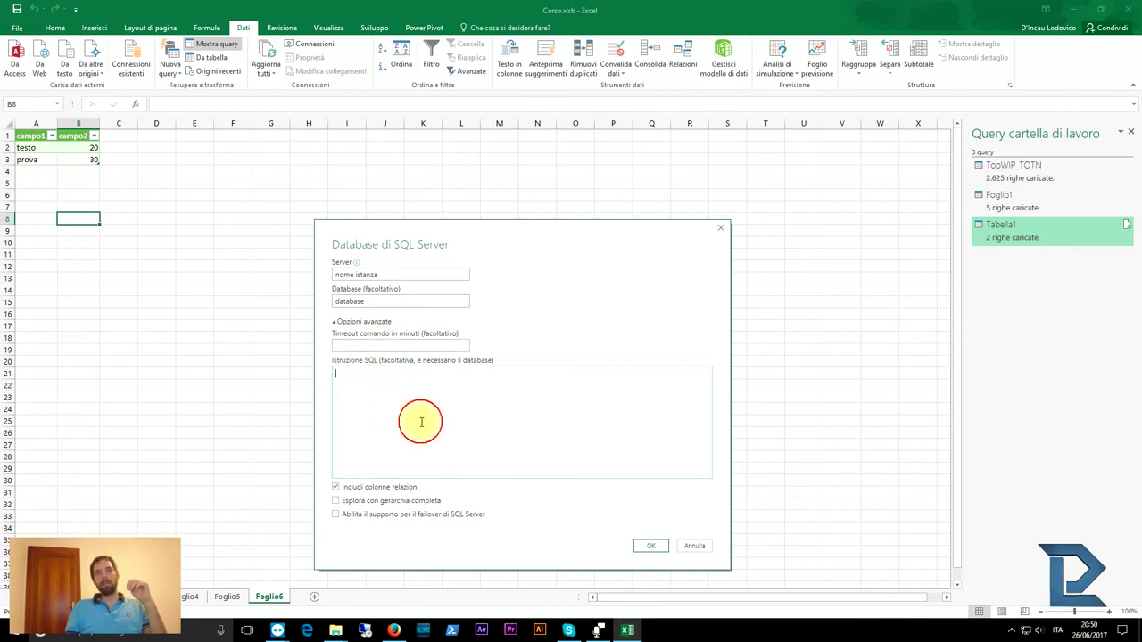
pyautogui.click(650, 545)
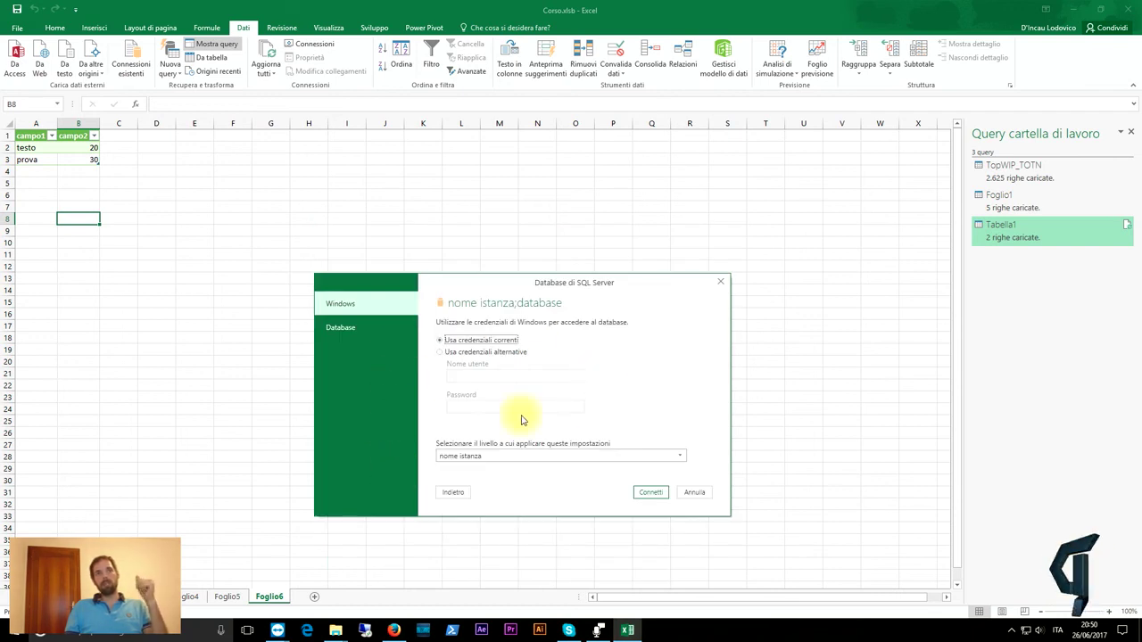
pyautogui.click(692, 493)
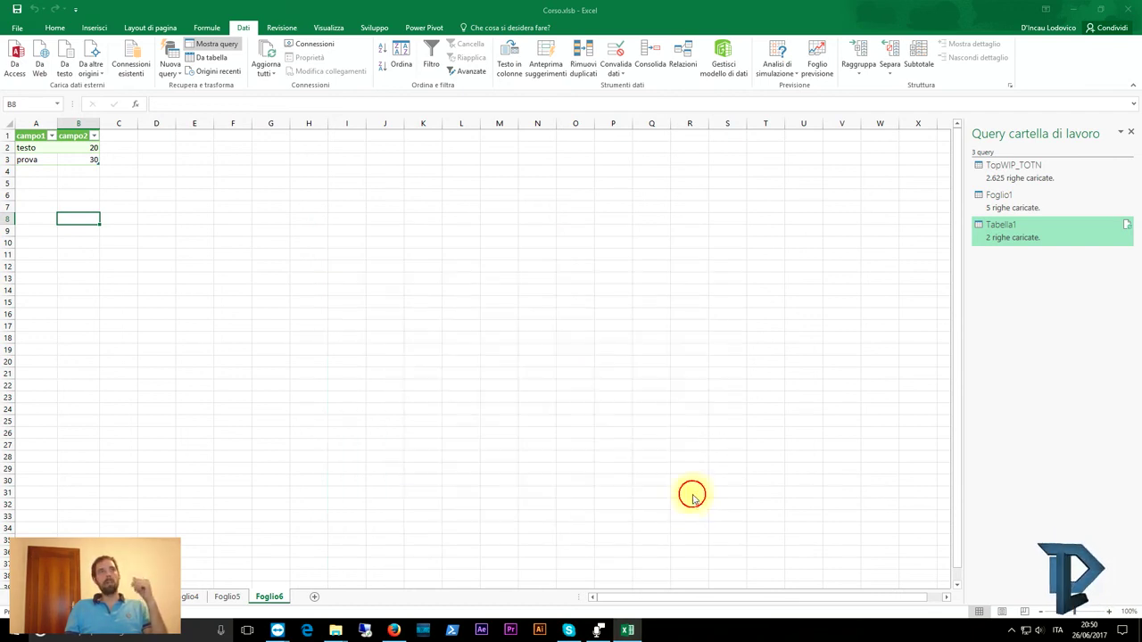
# - Create another query from the Access database dbaccess.accdb and open its Tabella1 in the query editor
pyautogui.click(175, 77)
pyautogui.moveTo(243, 126)
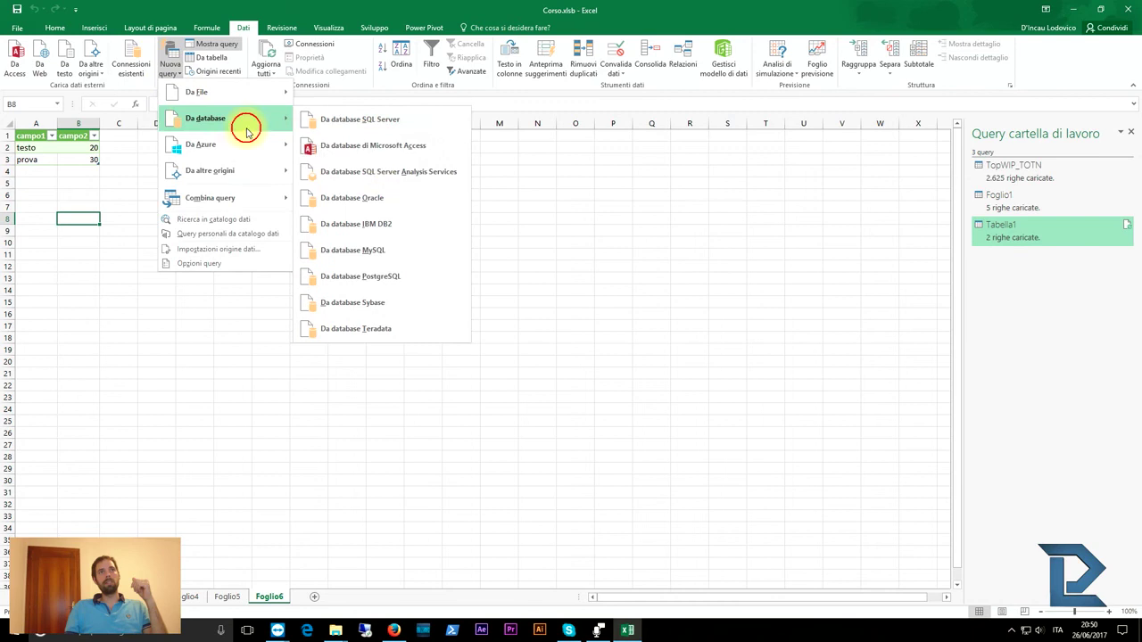
pyautogui.click(380, 151)
pyautogui.click(52, 151)
pyautogui.doubleClick(165, 132)
pyautogui.click(145, 86)
pyautogui.doubleClick(145, 87)
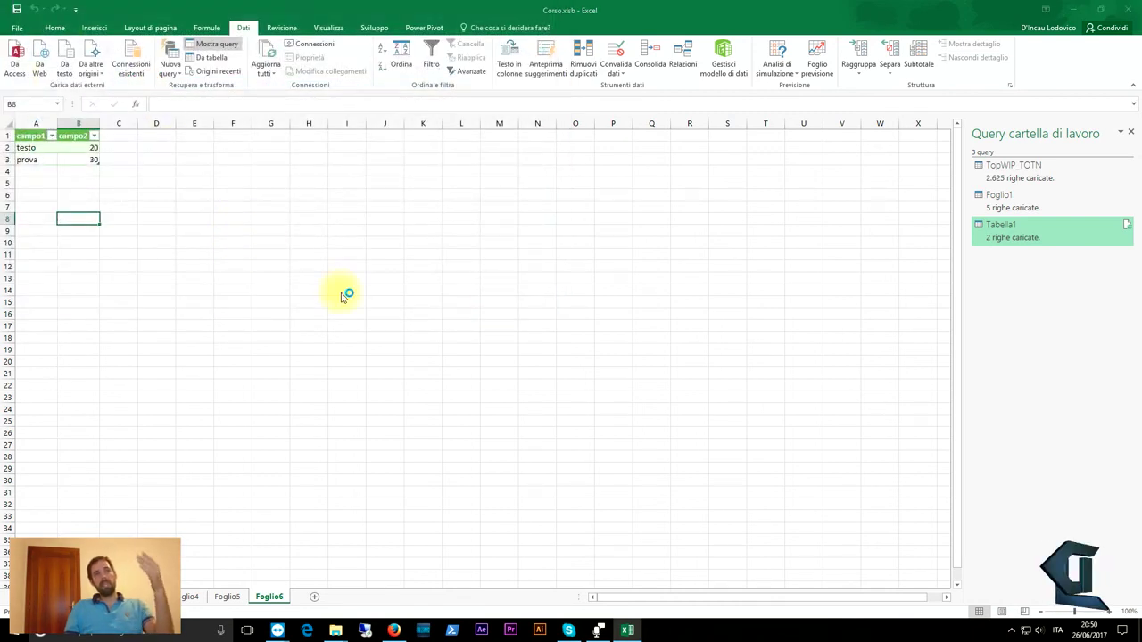
pyautogui.click(372, 216)
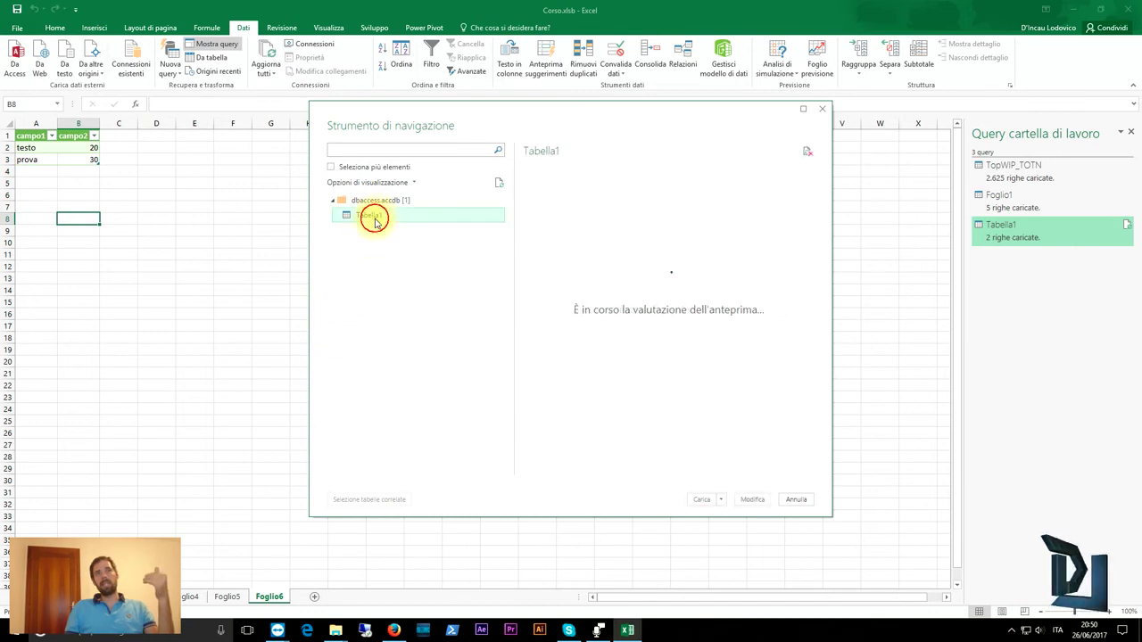
pyautogui.click(752, 500)
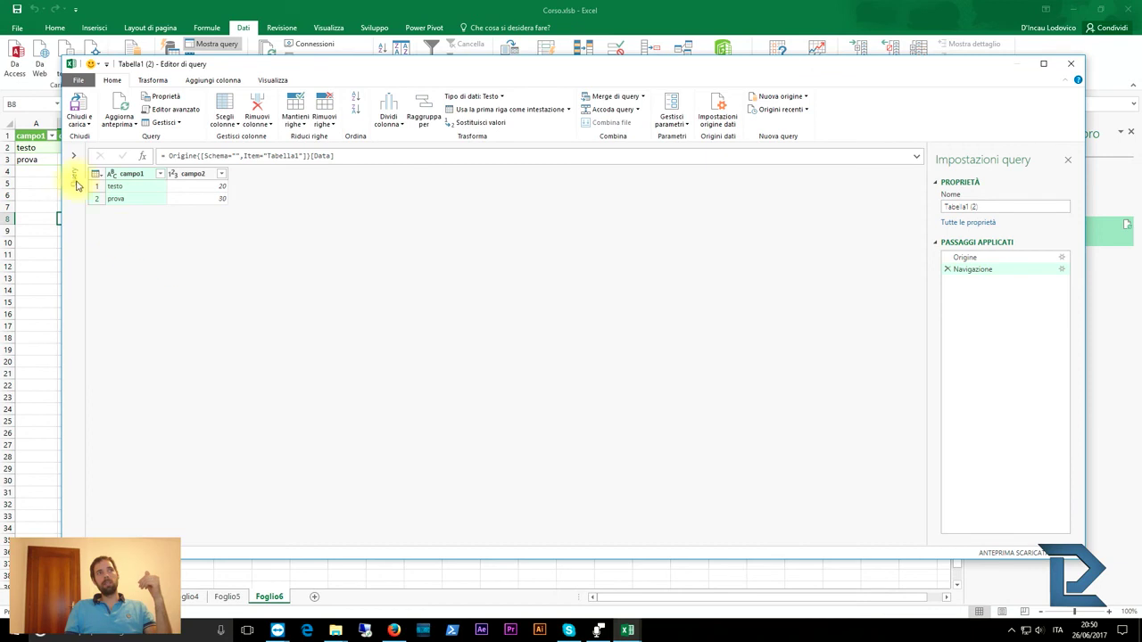
# - Expand the list of queries, then close the query editor discarding the second Tabella1 query
pyautogui.click(73, 156)
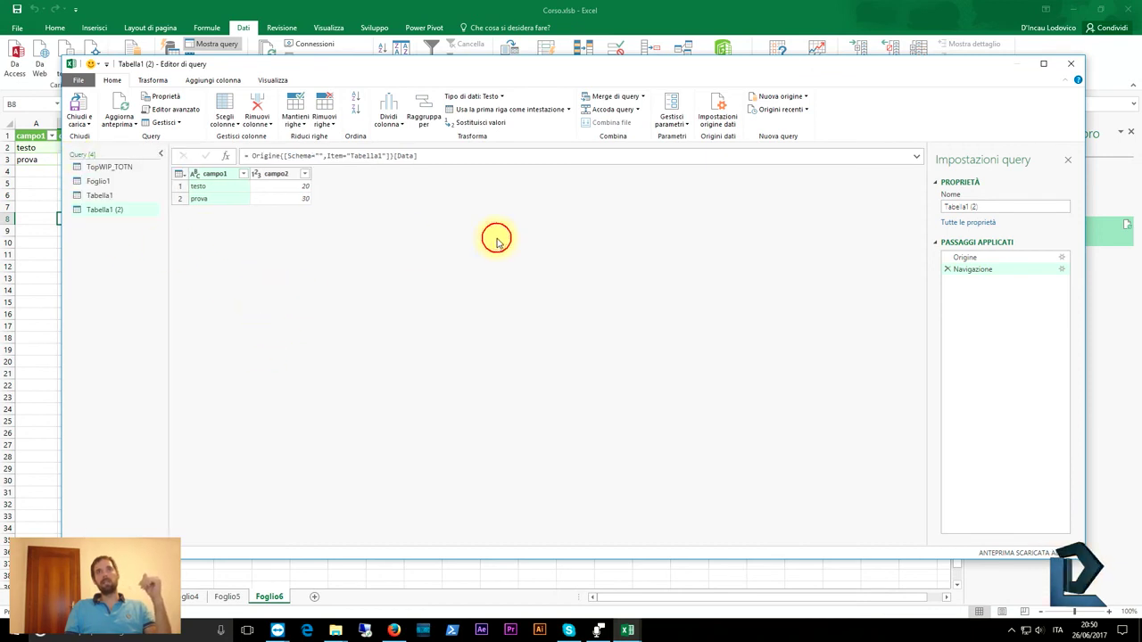
pyautogui.click(517, 278)
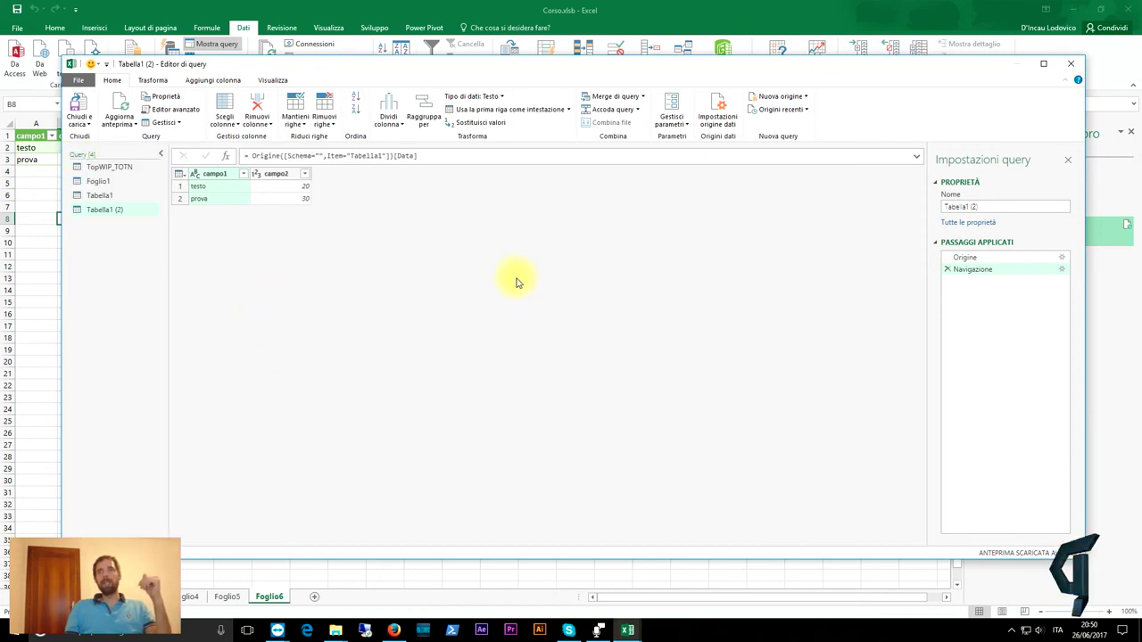
pyautogui.click(1070, 70)
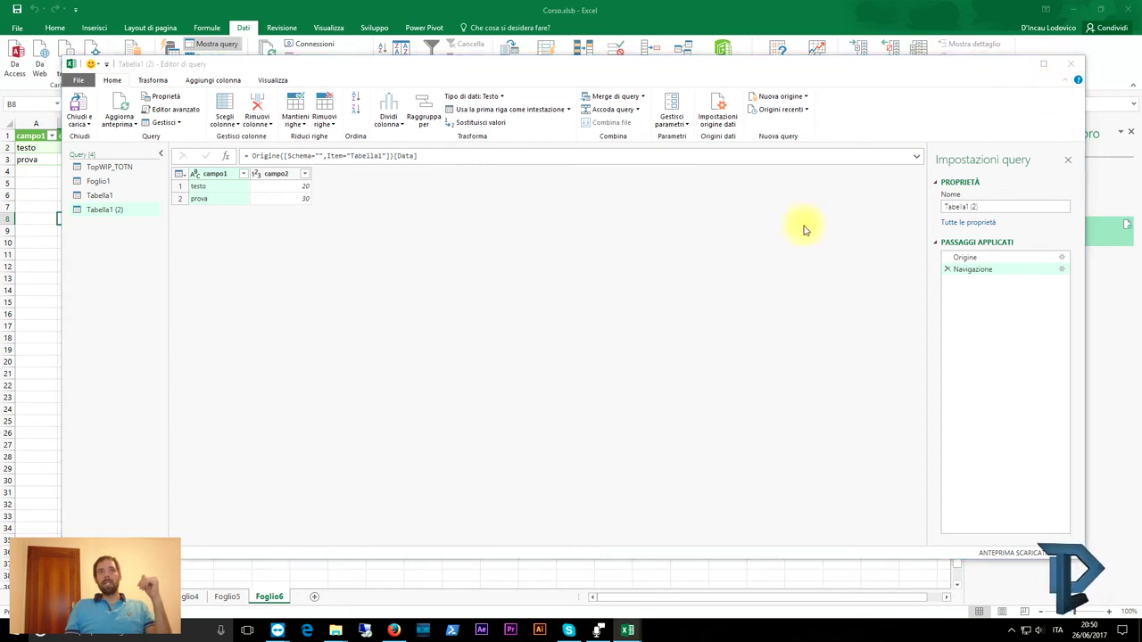
pyautogui.click(627, 334)
pyautogui.click(402, 341)
pyautogui.click(459, 359)
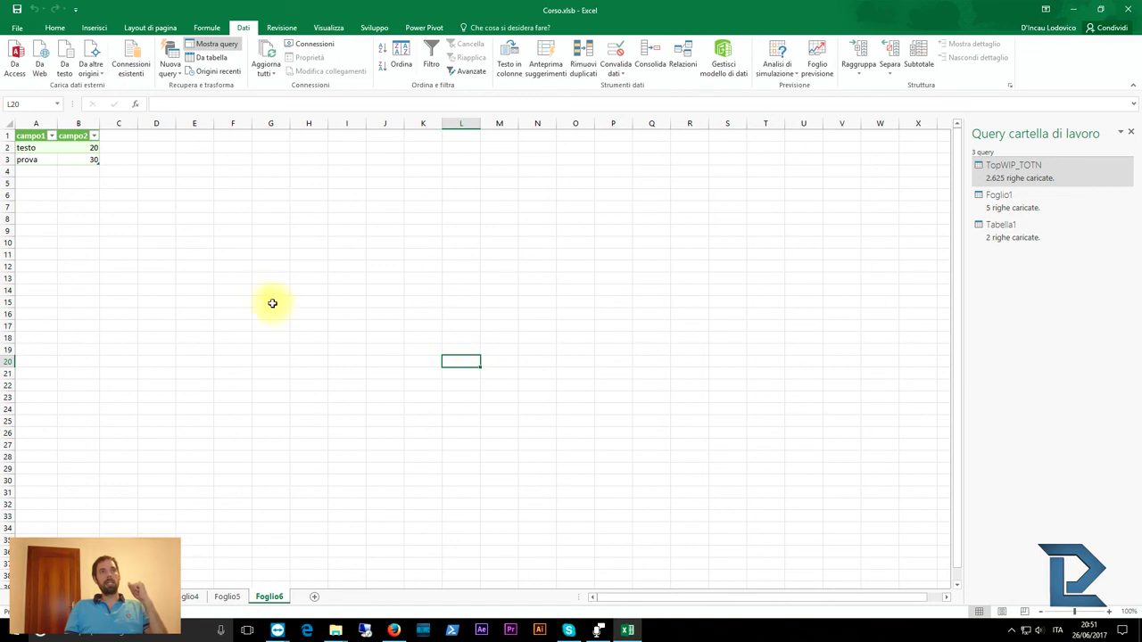
# - Go to the course outline and select the data transformation topics in B22:H27
pyautogui.click(228, 234)
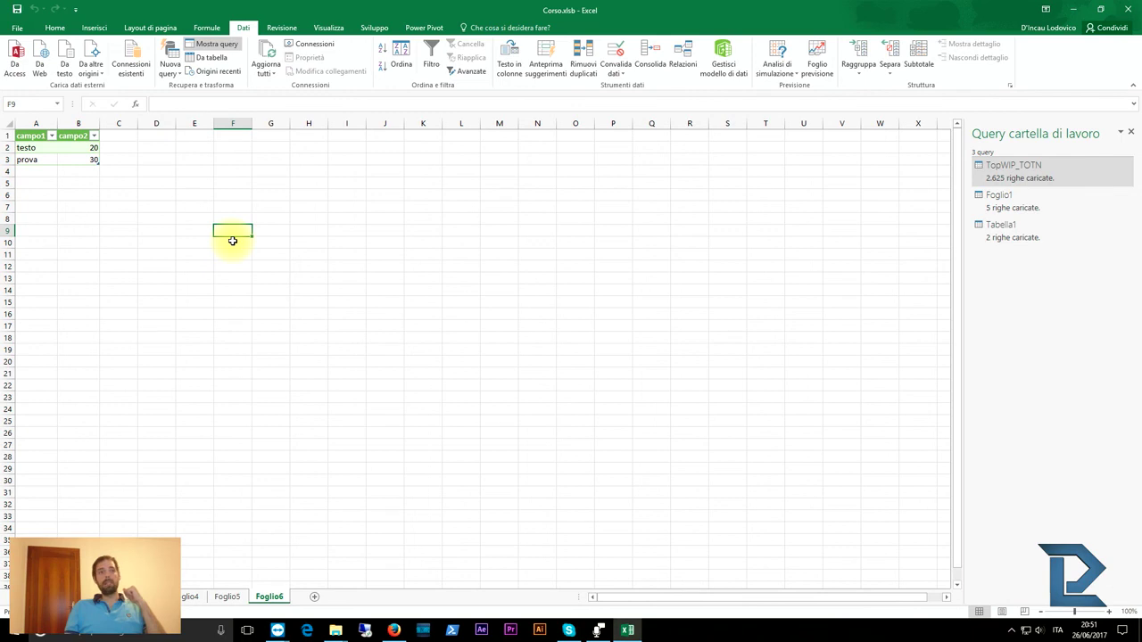
pyautogui.click(596, 630)
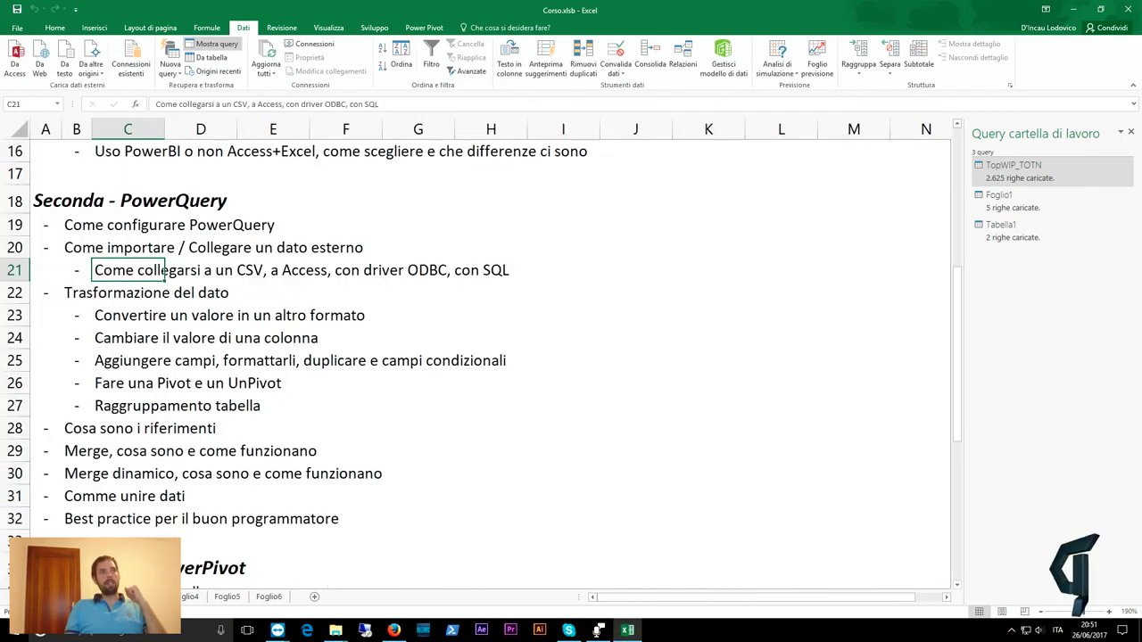
pyautogui.moveTo(71, 295); pyautogui.dragTo(483, 394)
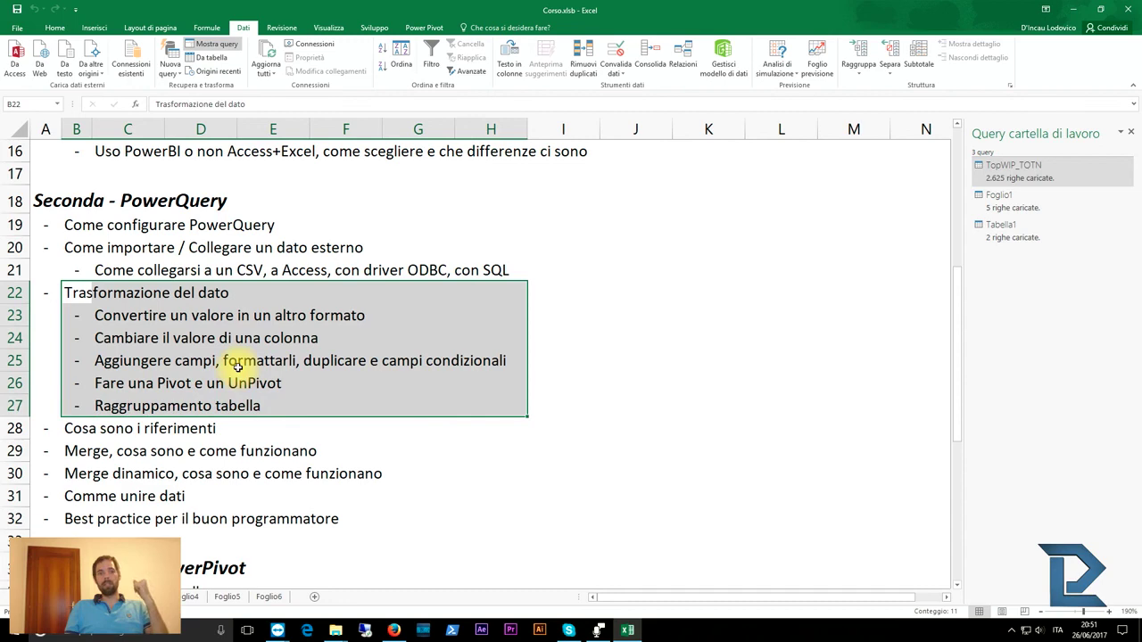